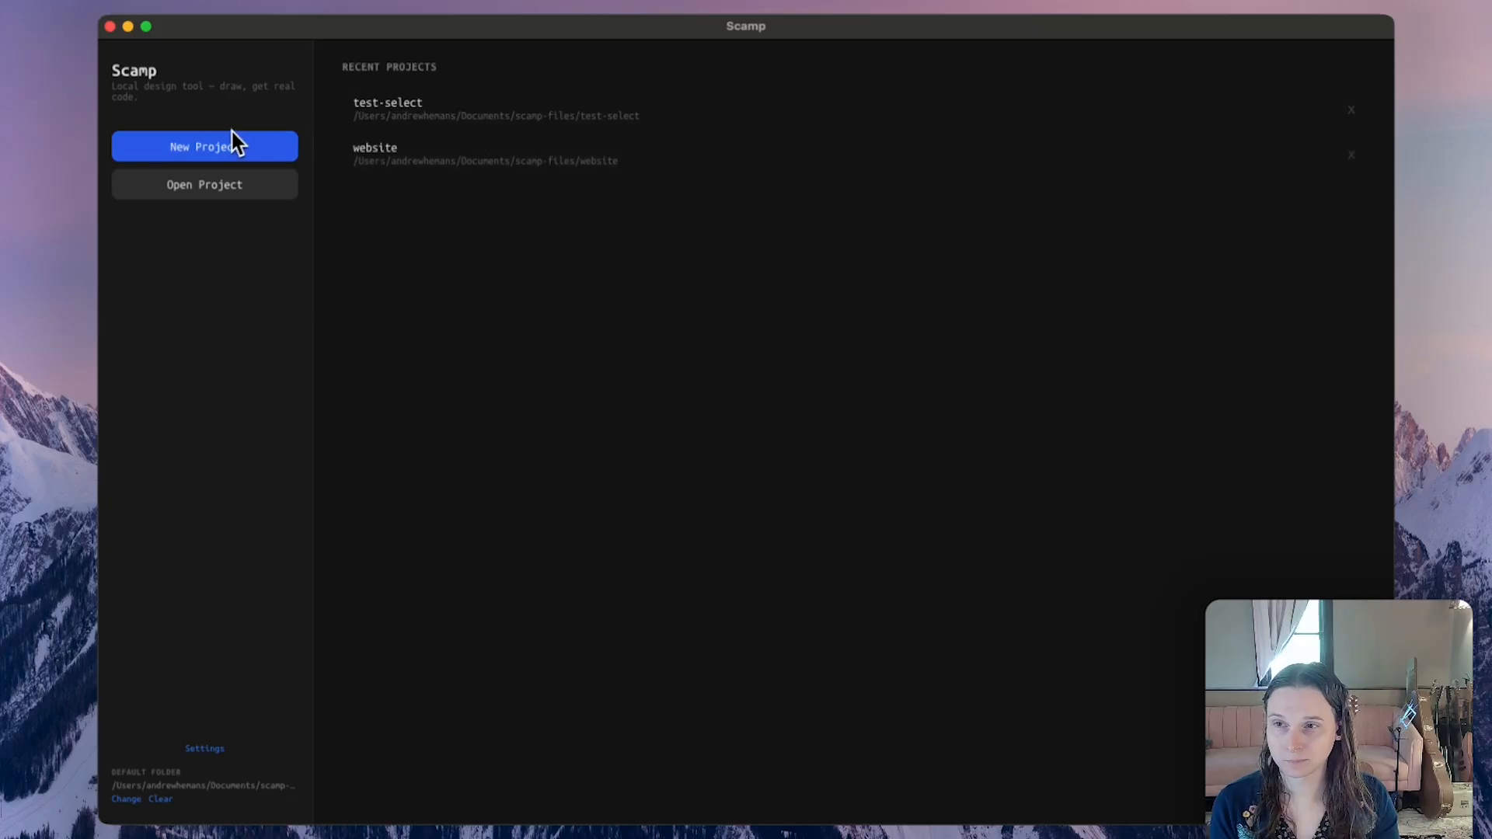
- Create a new project named dashboard
left_click(219, 155)
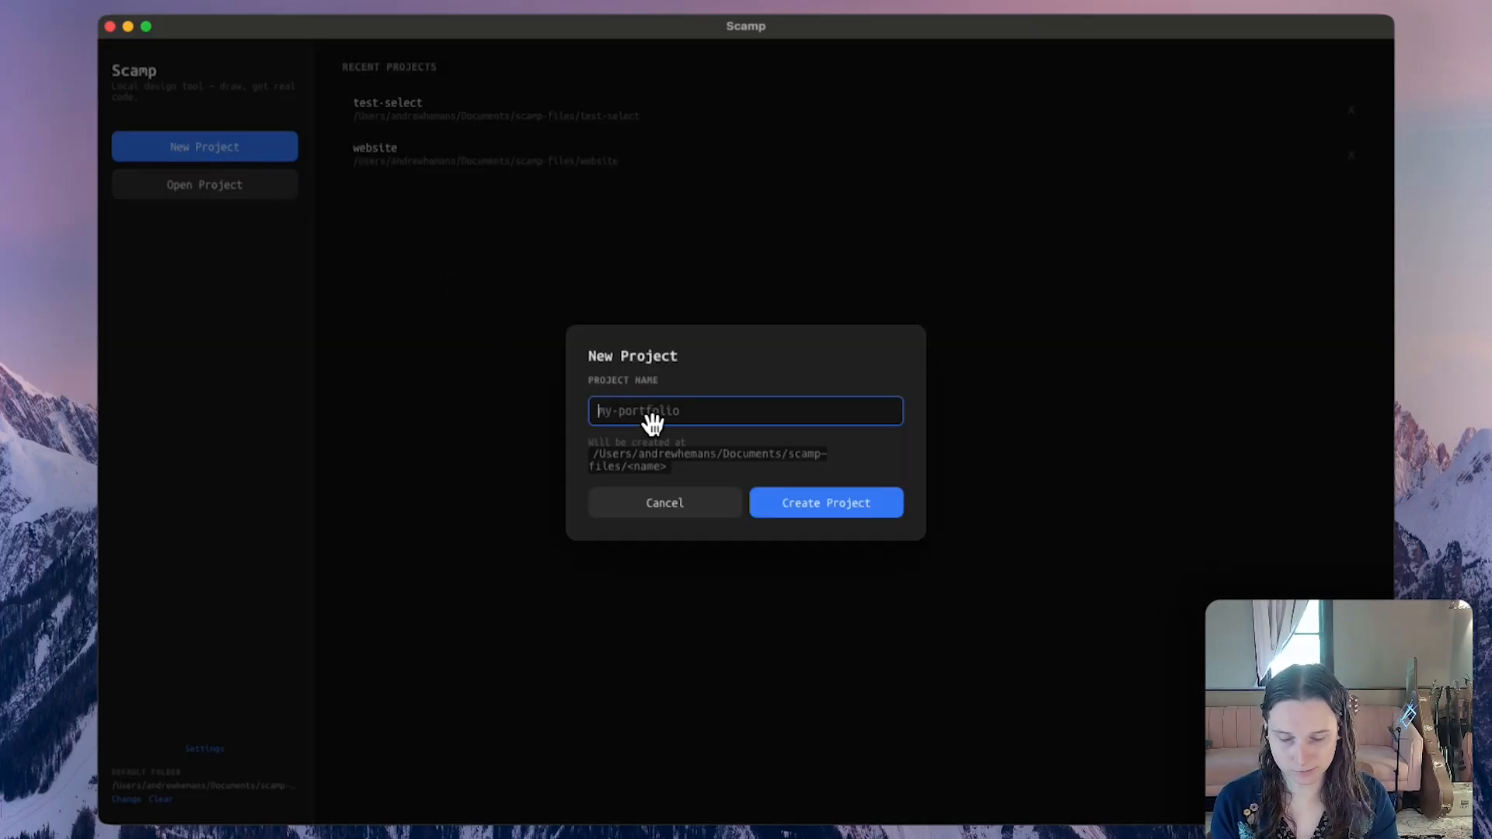
type("dashboard")
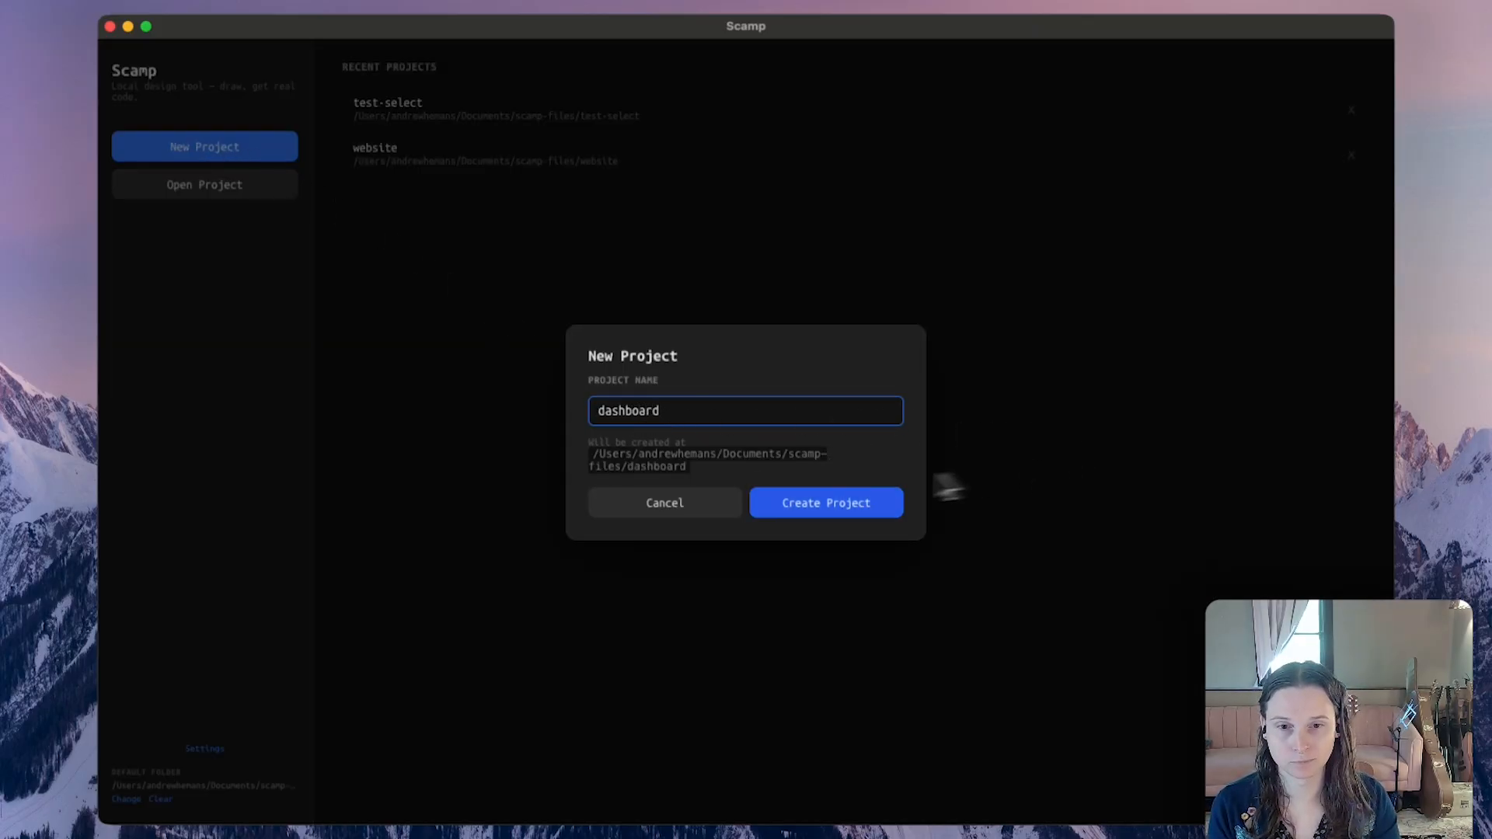
left_click(824, 503)
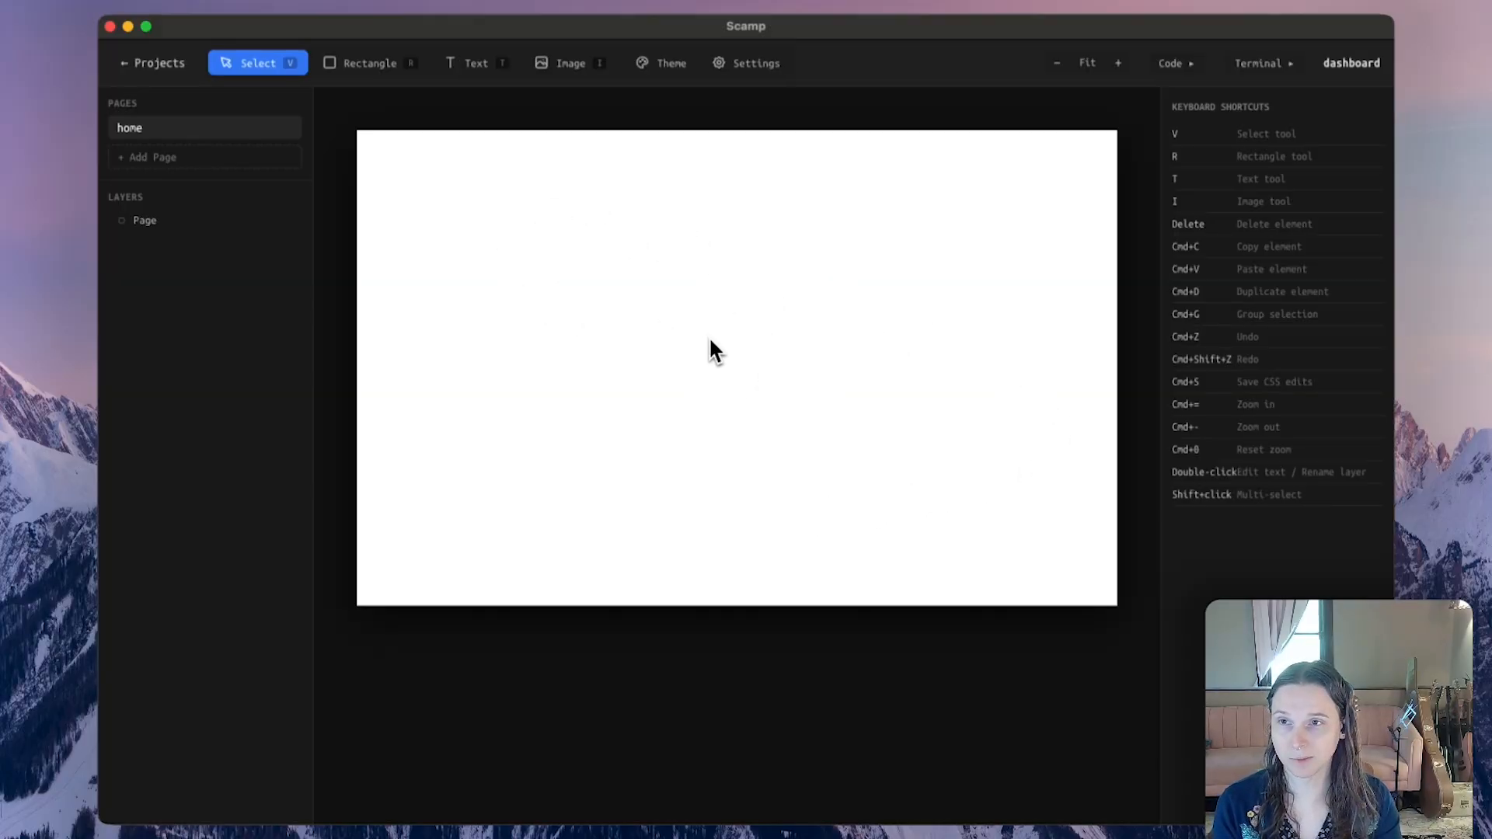
- Draw a rectangle about 510 by 230 in the upper part of the page and place a text element inside it
left_click(370, 66)
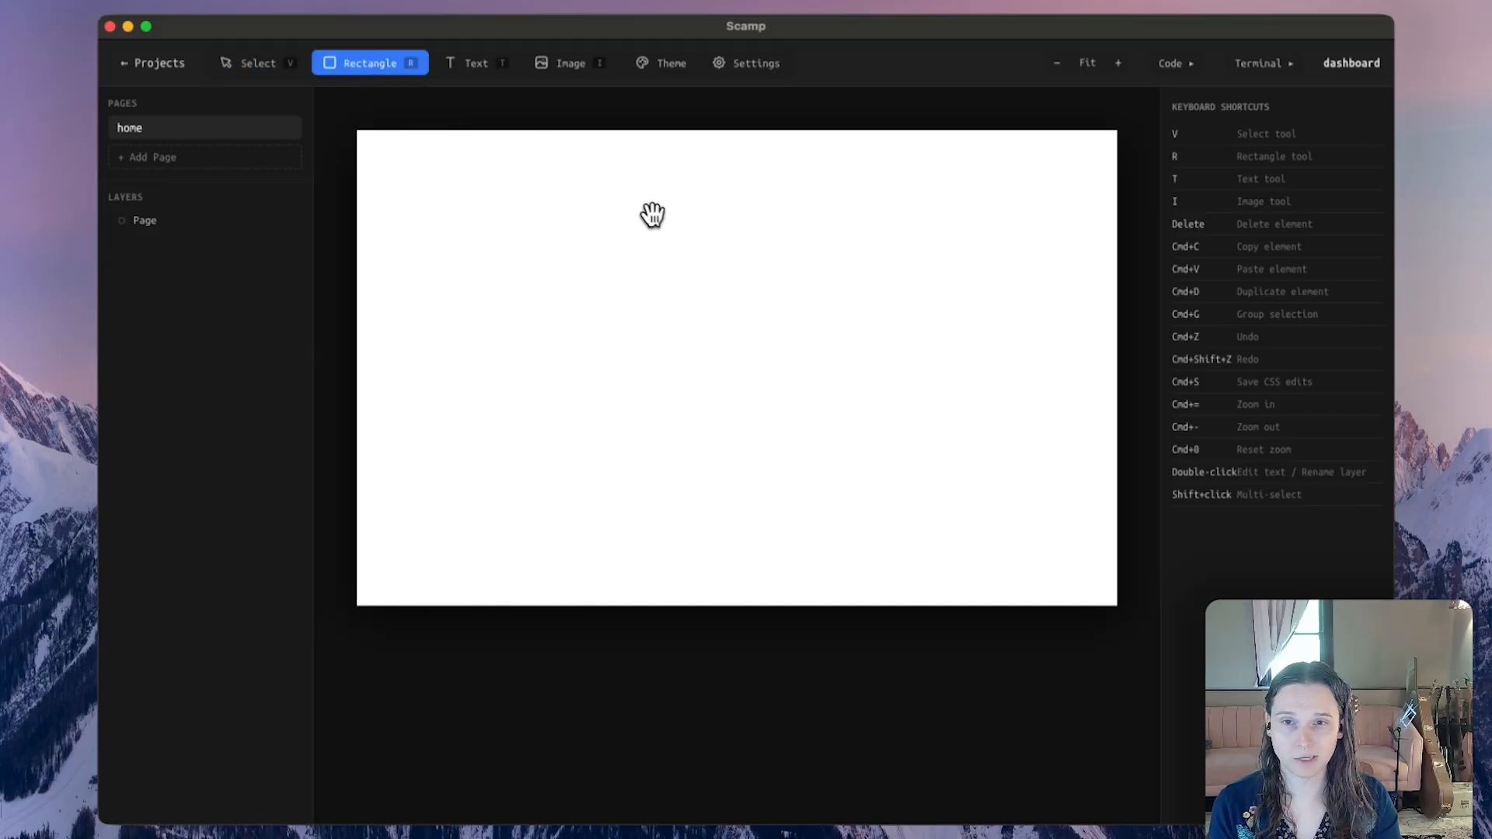
left_click_drag(604, 177, 874, 298)
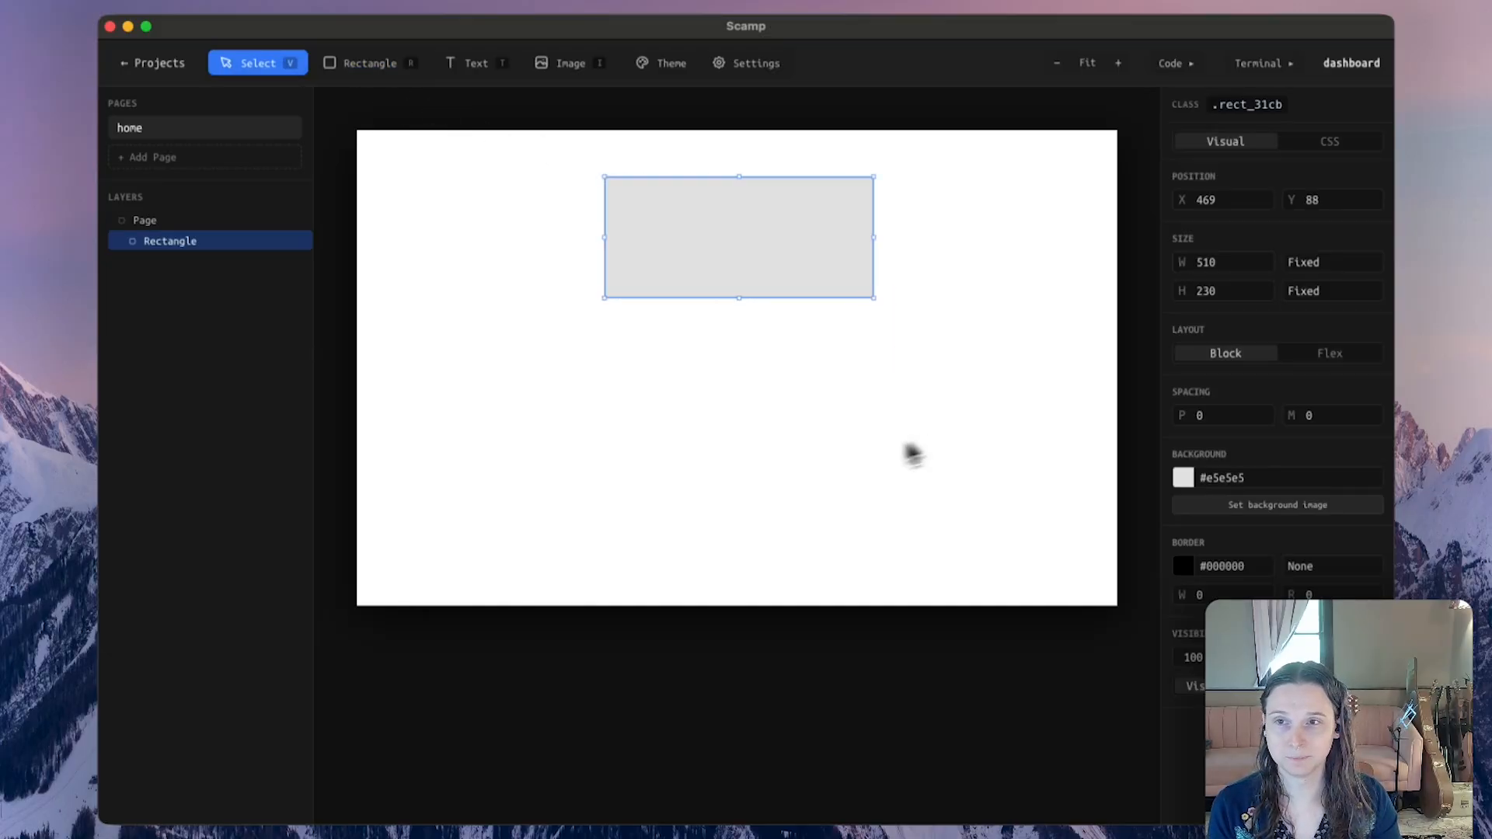
left_click(453, 68)
left_click(740, 247)
- Draw a second rectangle about 620 by 216 below the first and reposition both rectangles slightly on the page
left_click(358, 67)
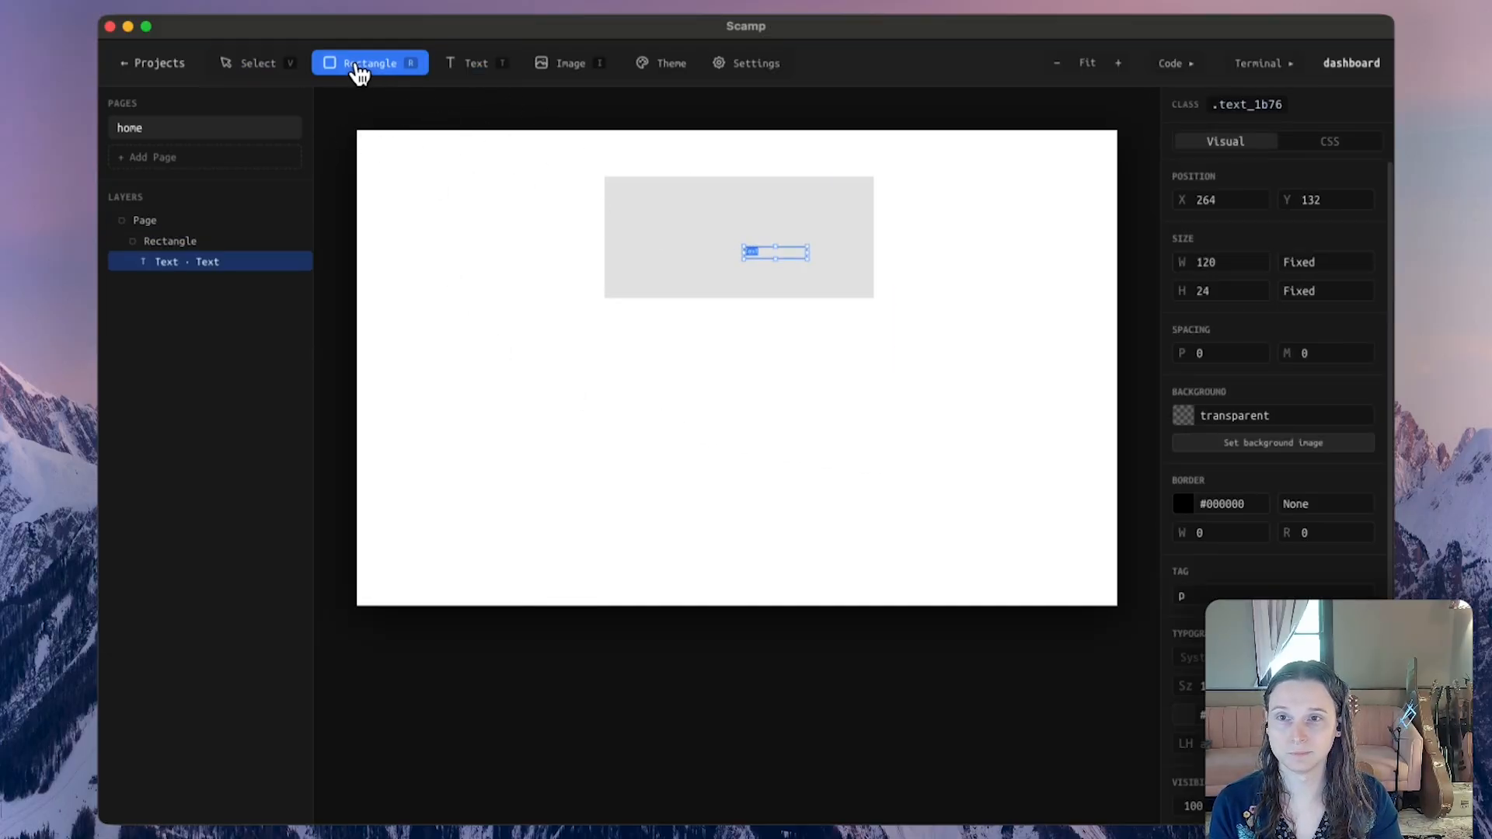
left_click_drag(612, 360, 940, 474)
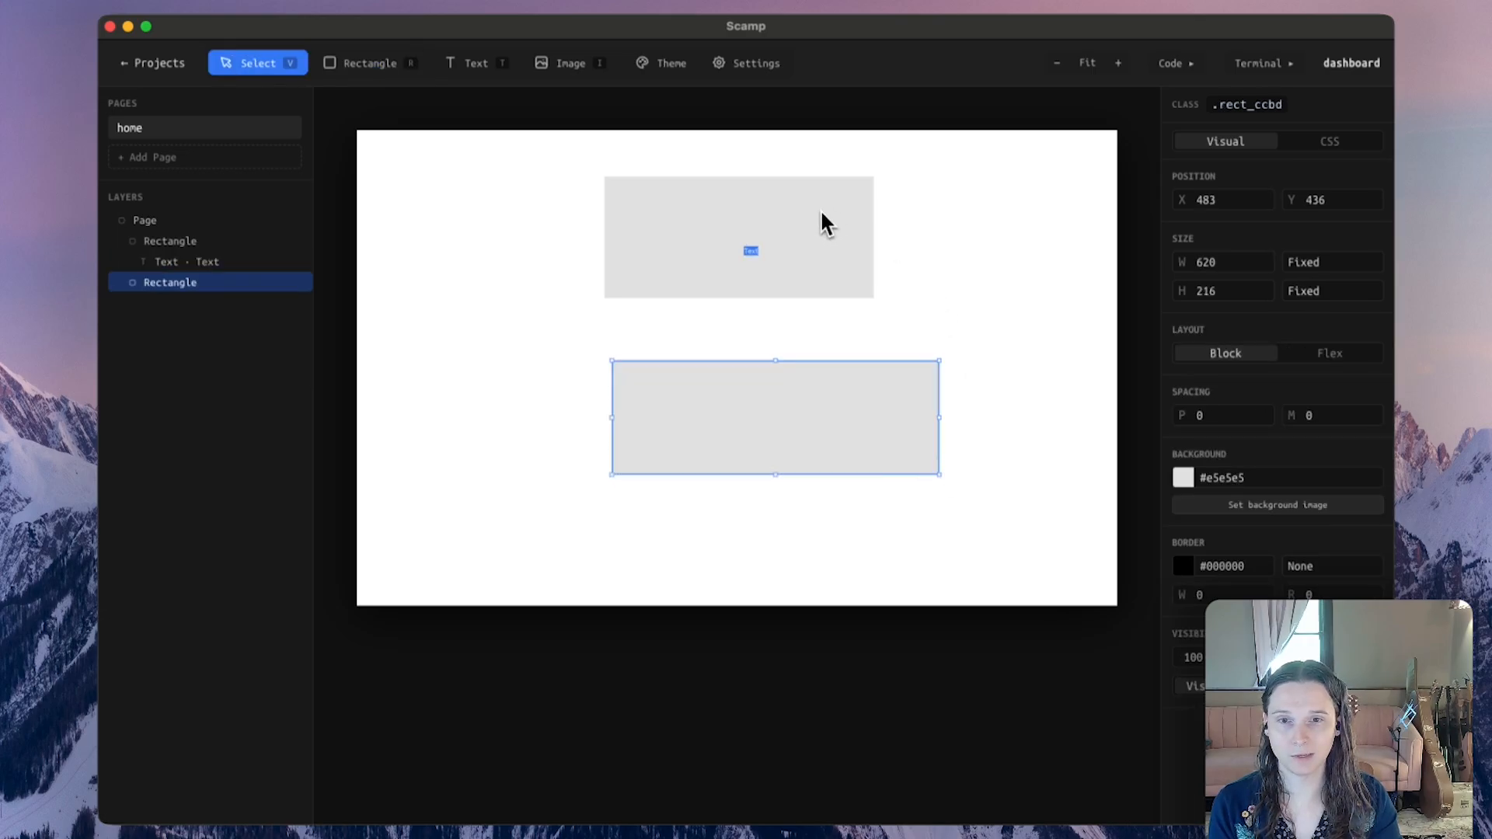
mouse_move(822, 213)
left_mouse_down()
mouse_move(666, 244)
mouse_move(847, 223)
left_mouse_up()
left_click_drag(870, 404, 833, 393)
- Lay out the page as a flex column with both item alignment and content justification set to Center
left_click(961, 280)
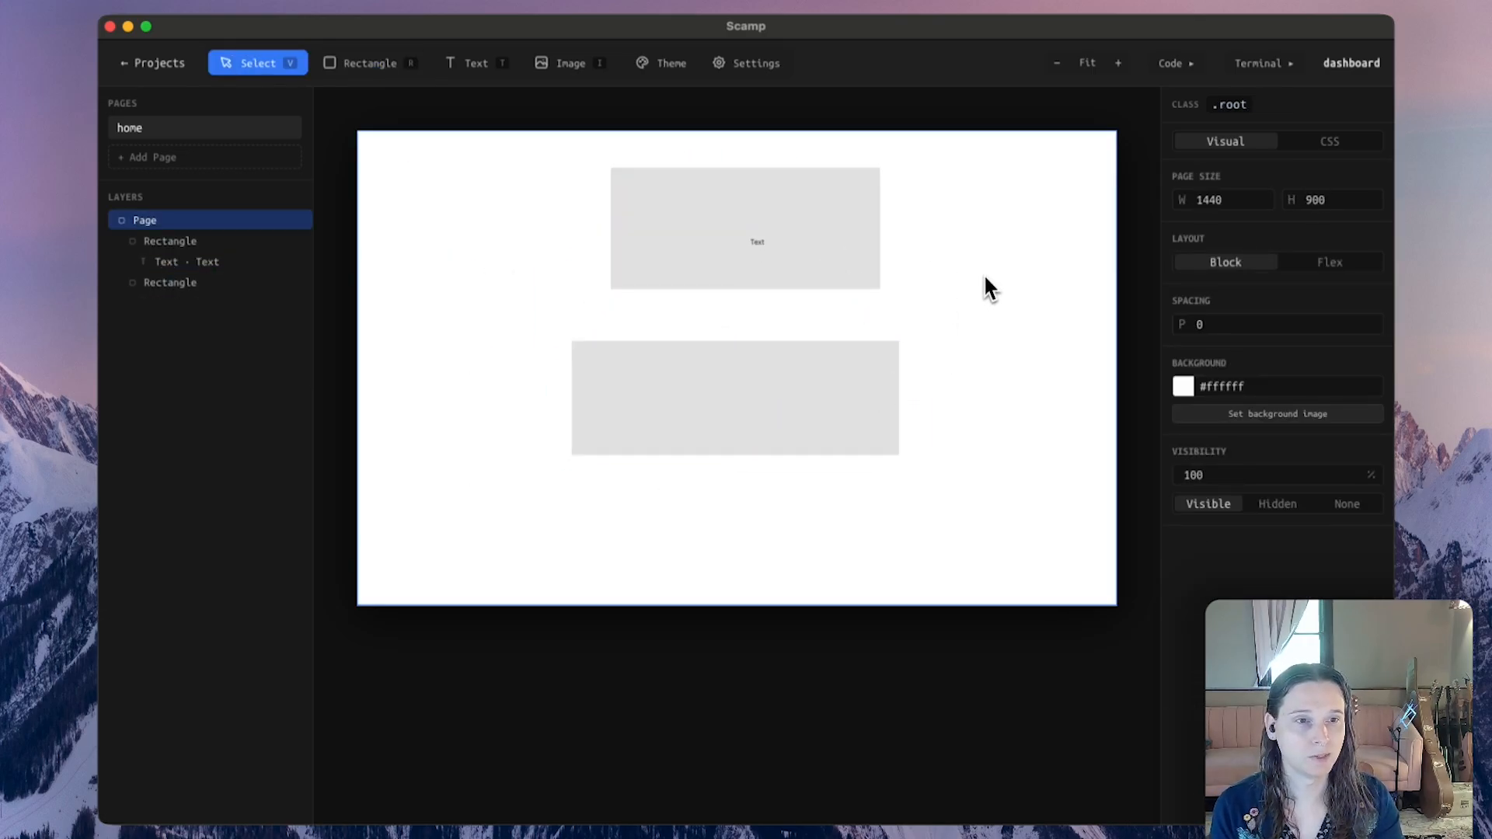
left_click(1352, 267)
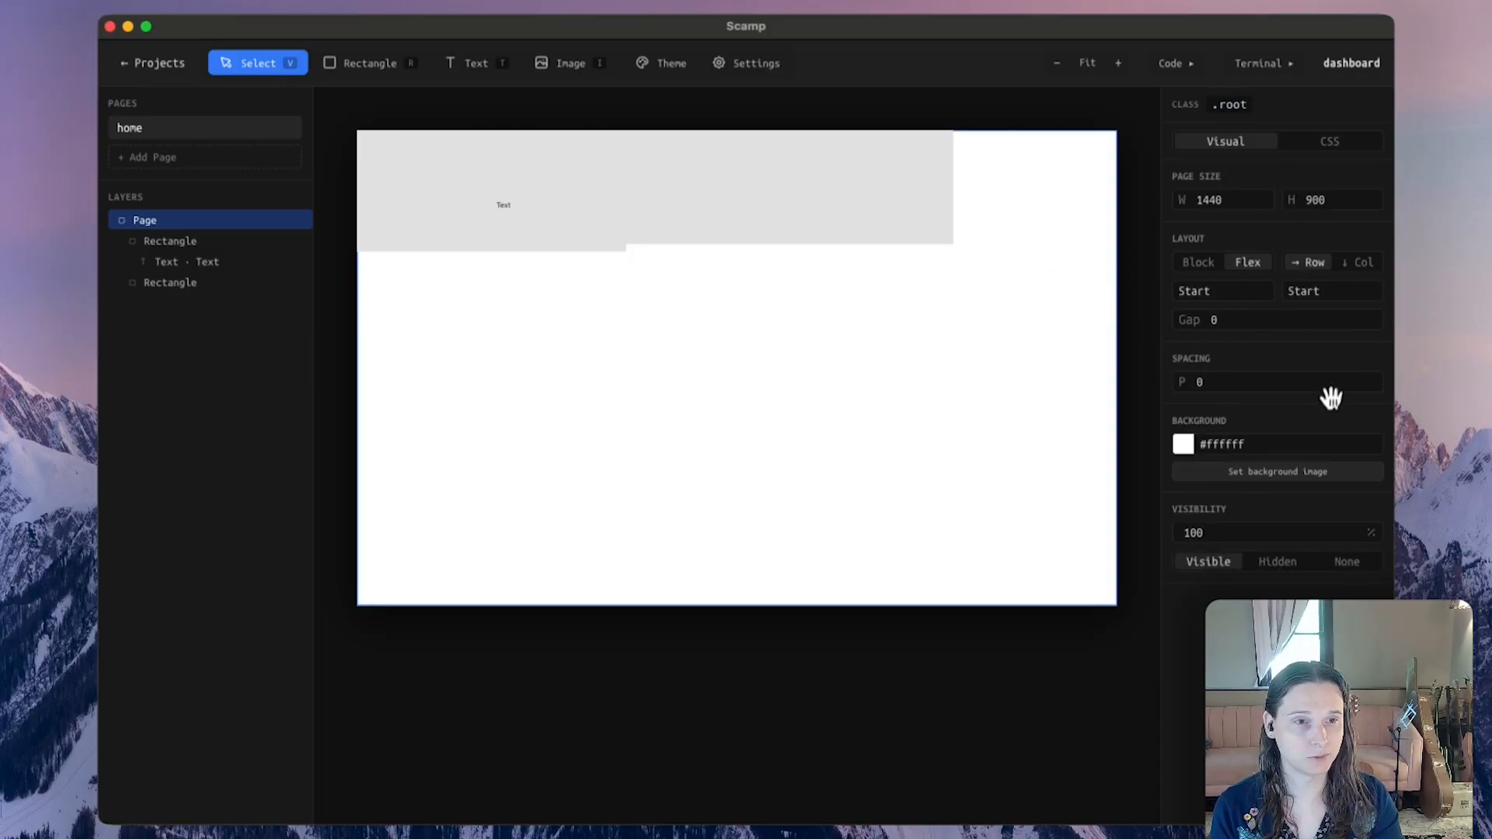
left_click(1358, 267)
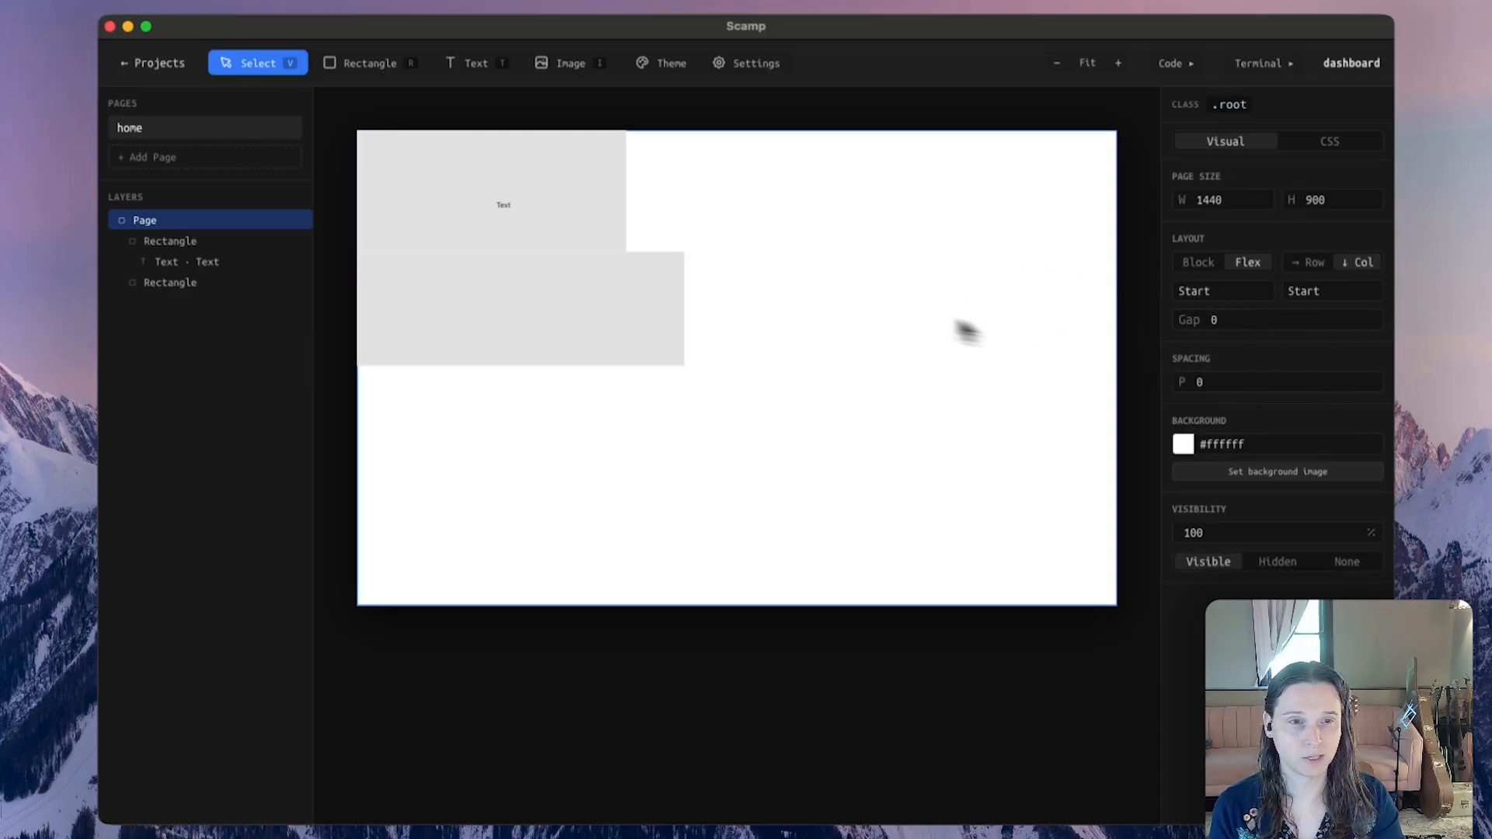
left_click(1248, 304)
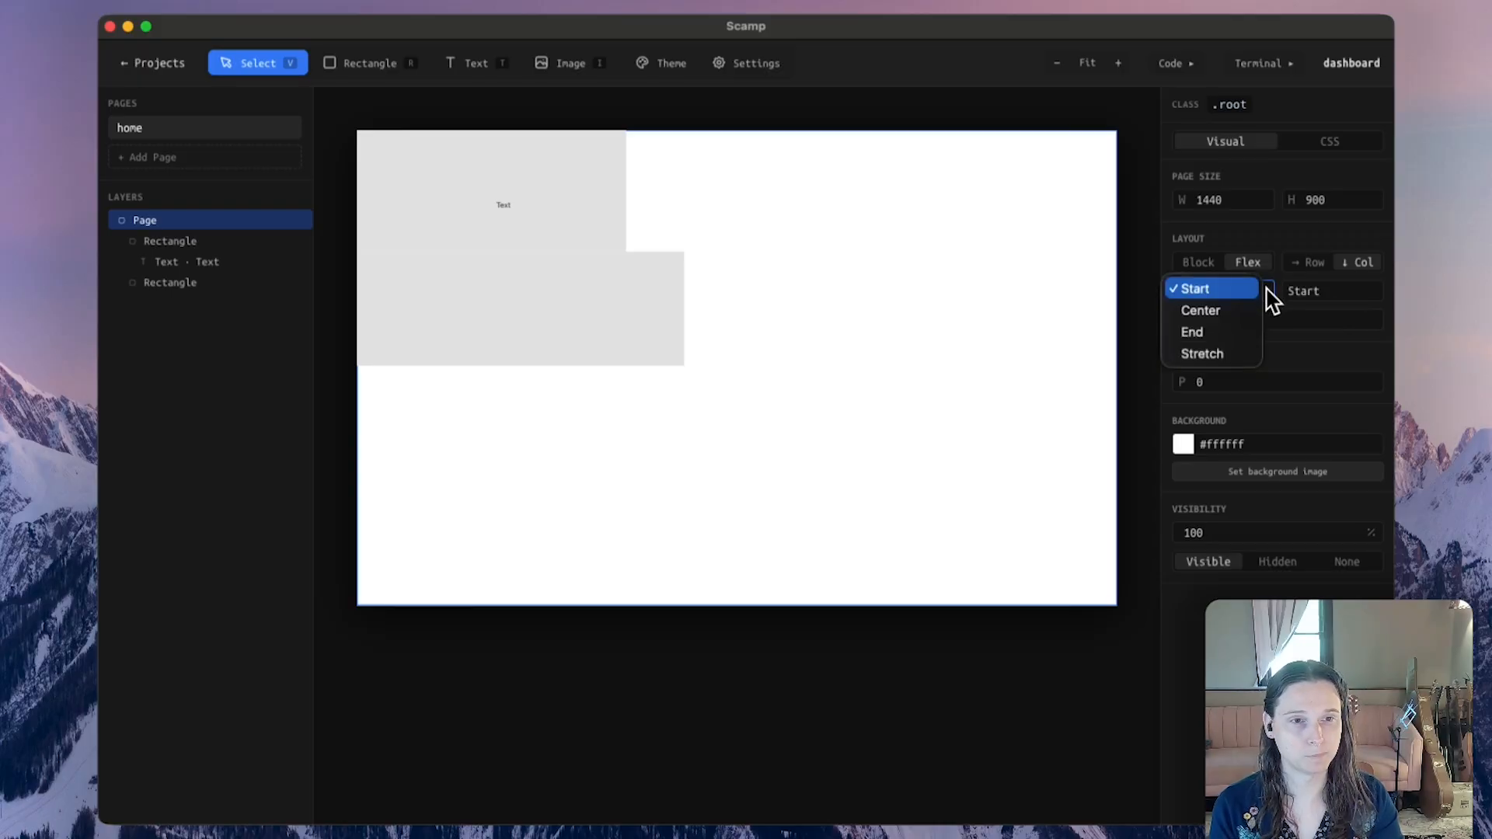
left_click(1223, 324)
left_click(1337, 300)
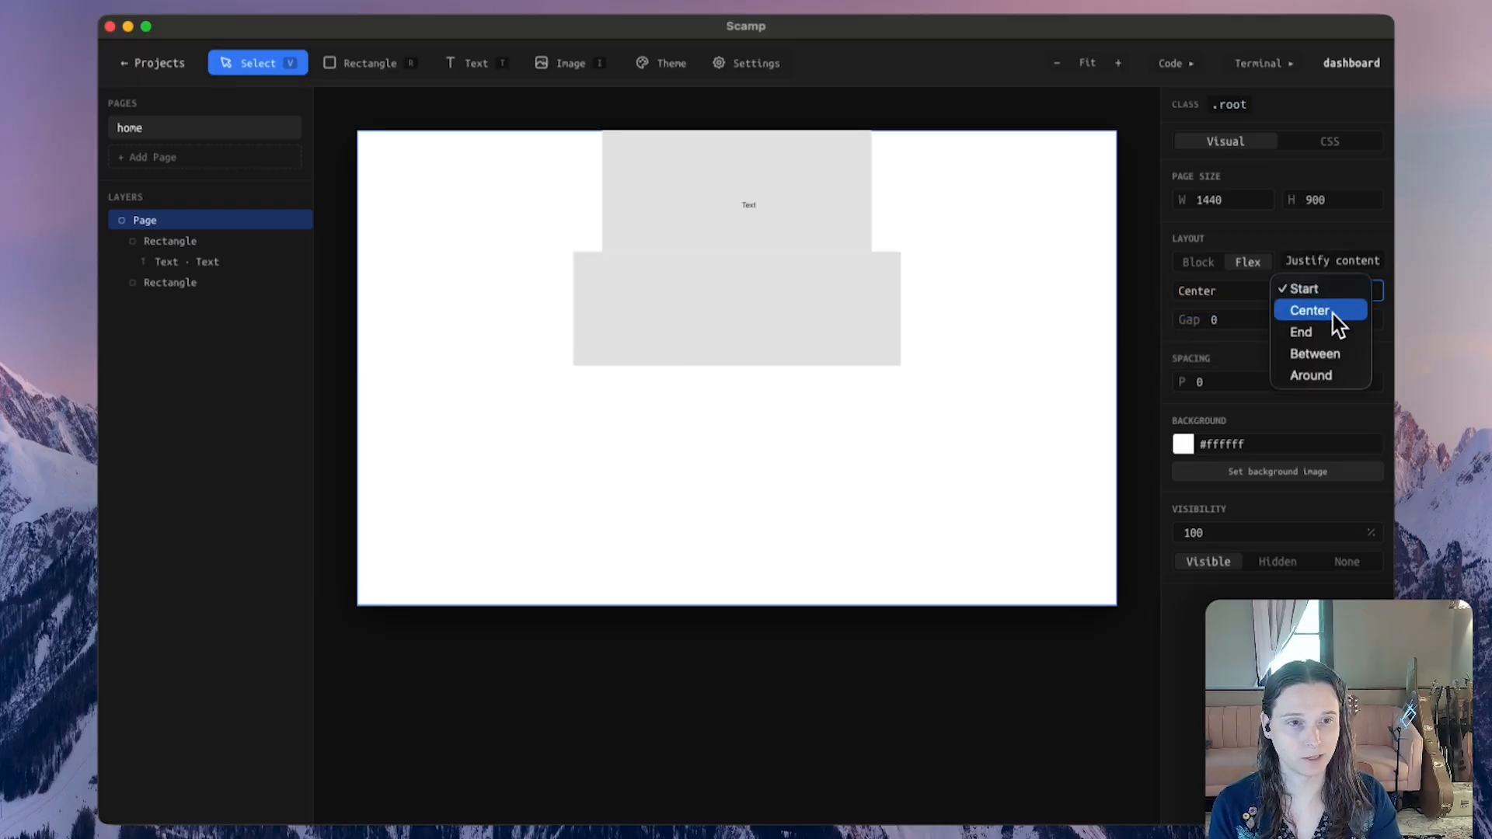
left_click(1331, 313)
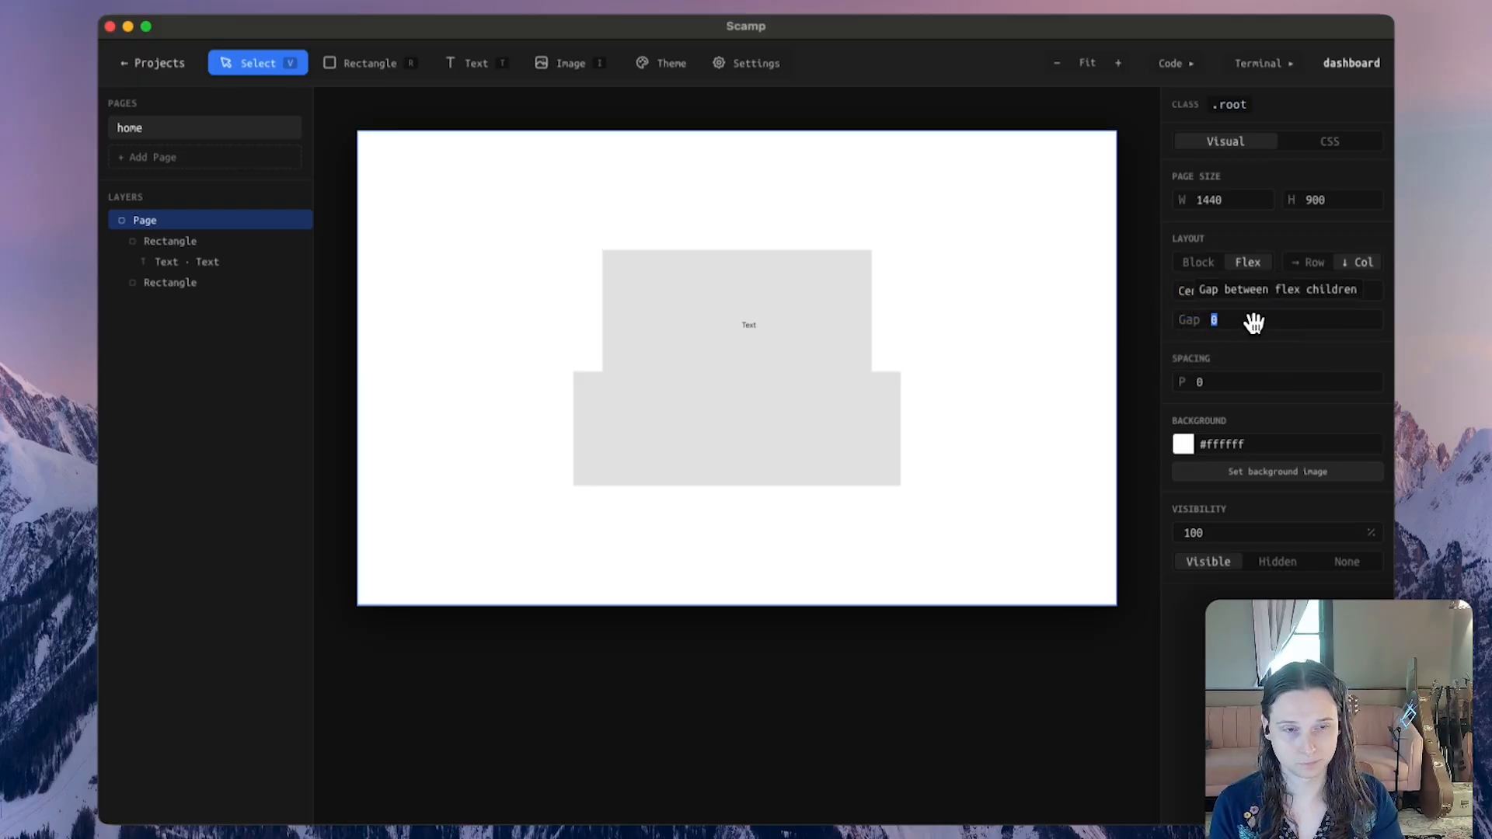
- Set the gap between the page's flex children to 20
key("BackSpace")
type("20")
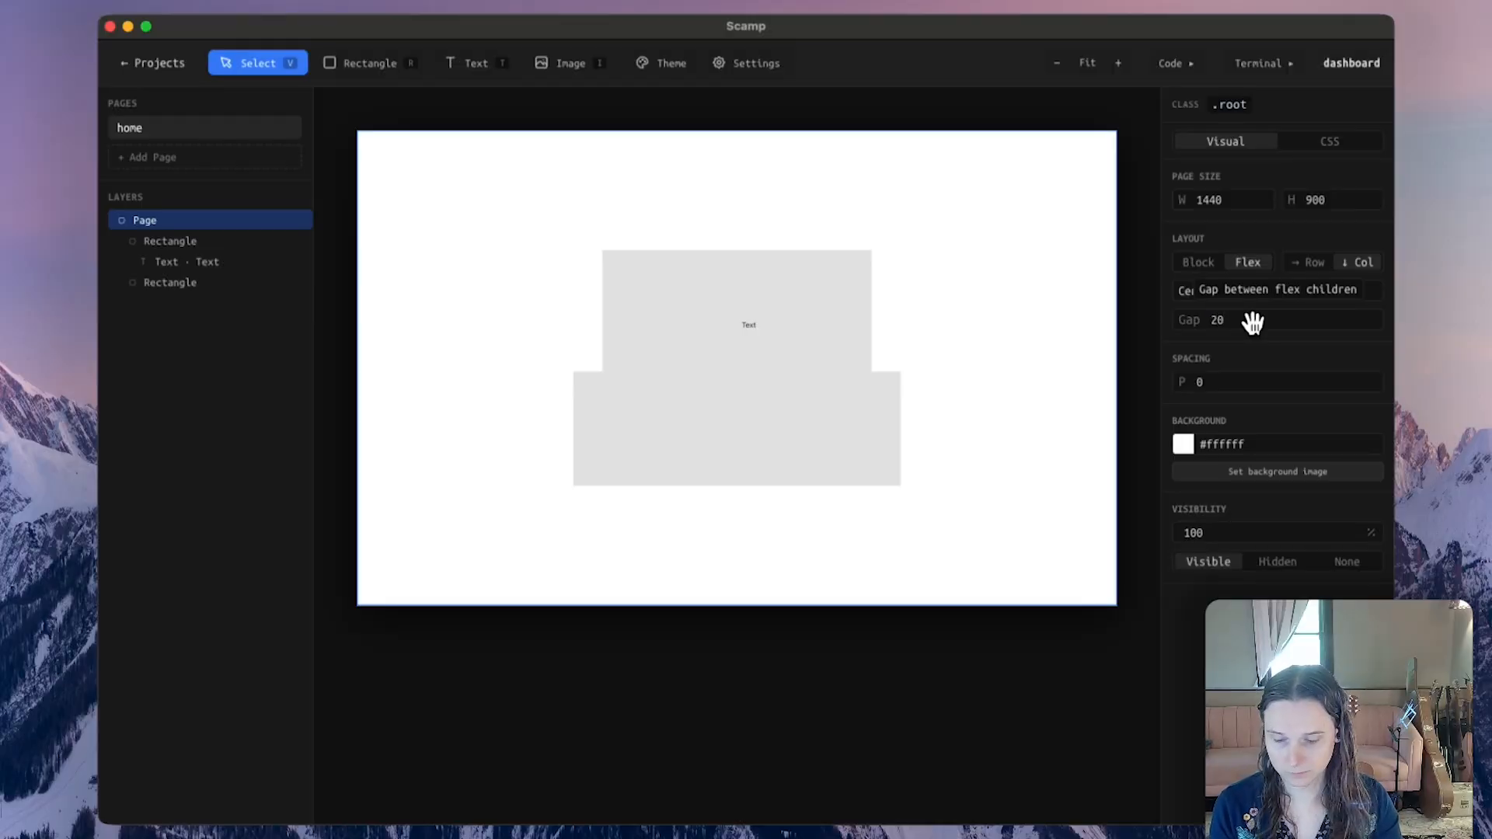
key("Return")
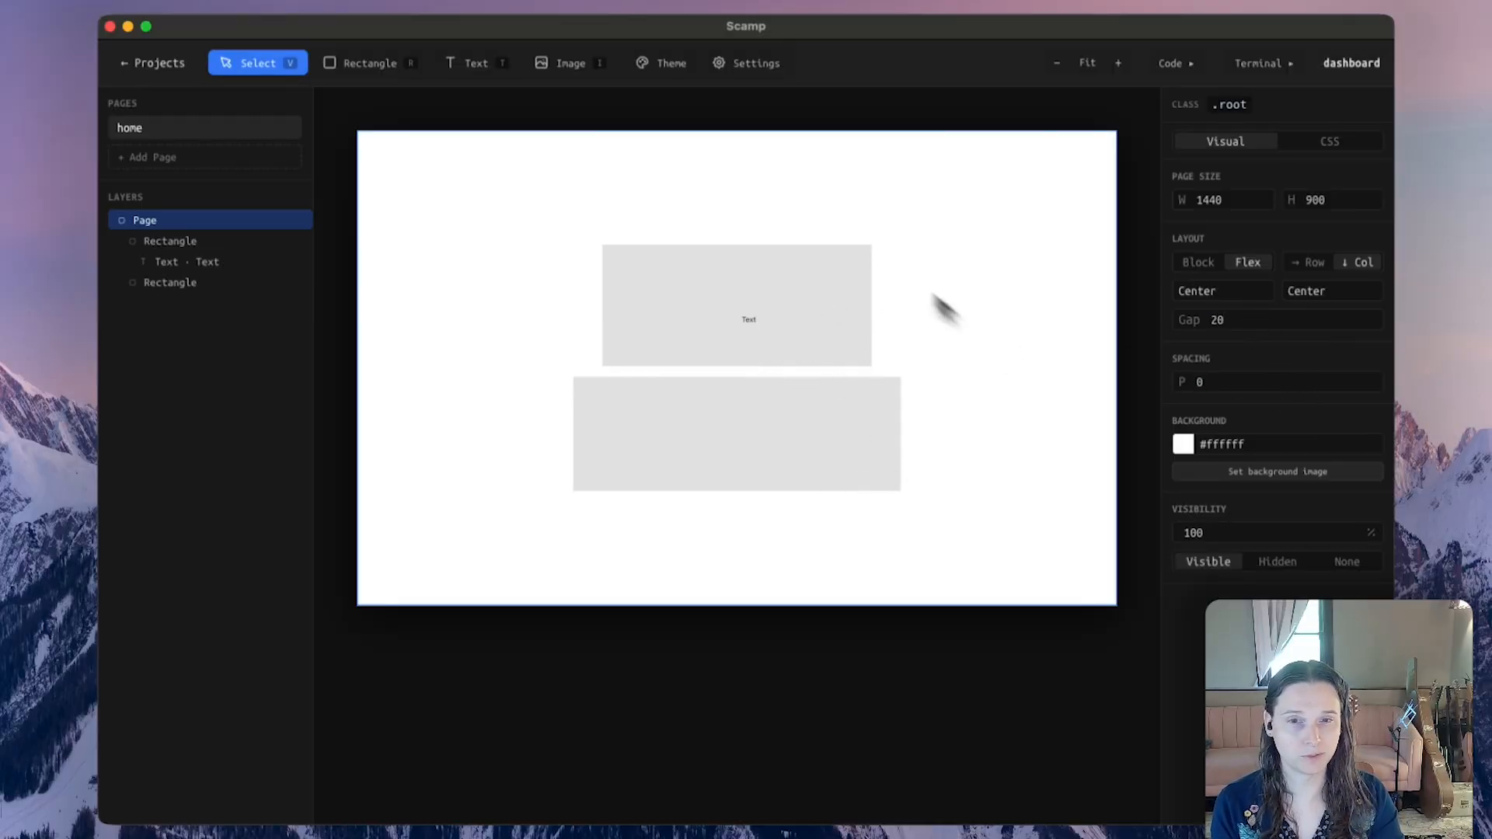
- Add the CSS rule "border: 2px solid black;" to the upper rectangle containing the text
left_click(816, 294)
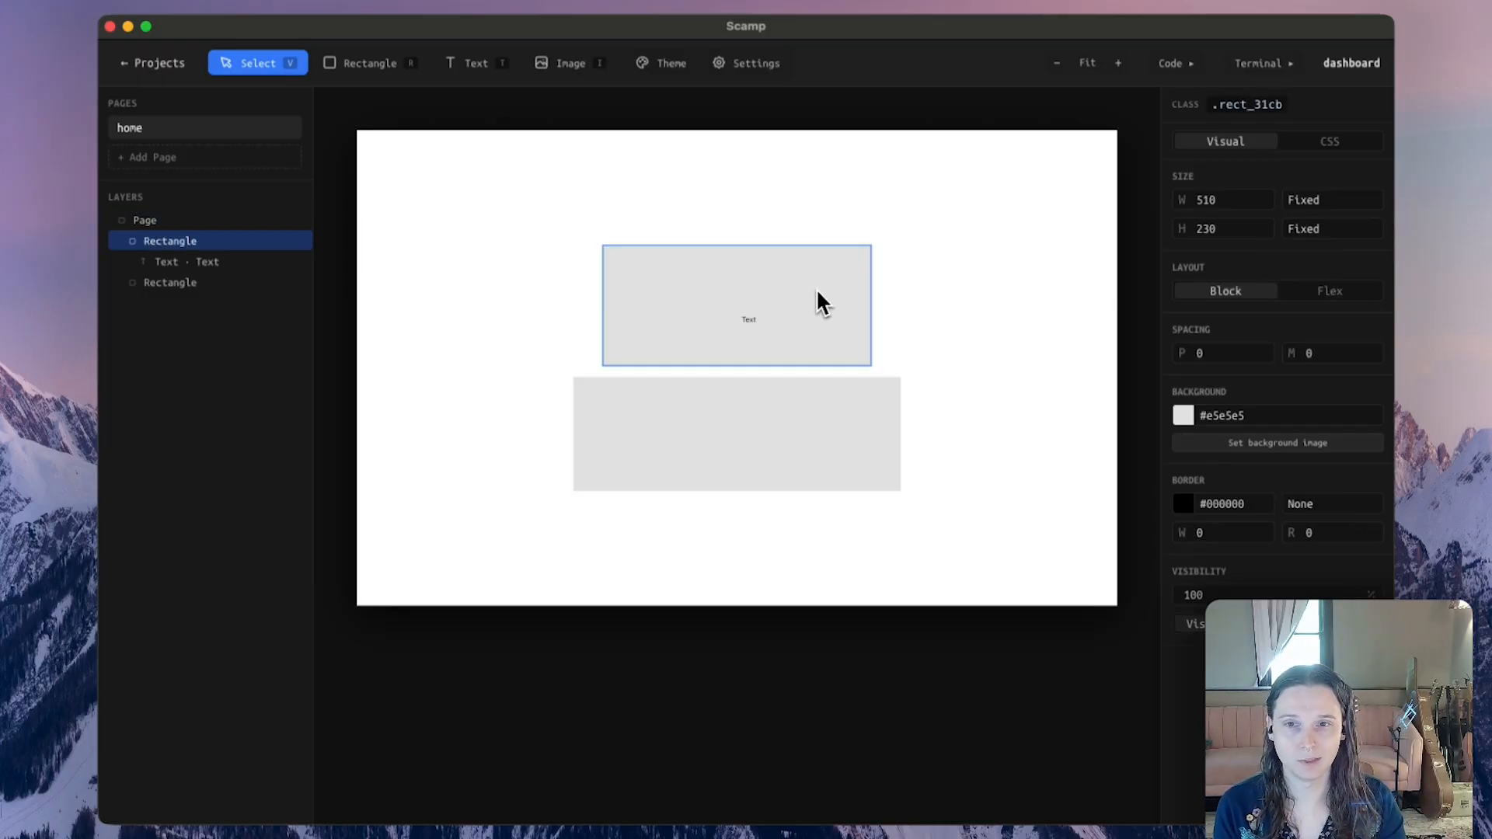
left_click(1347, 154)
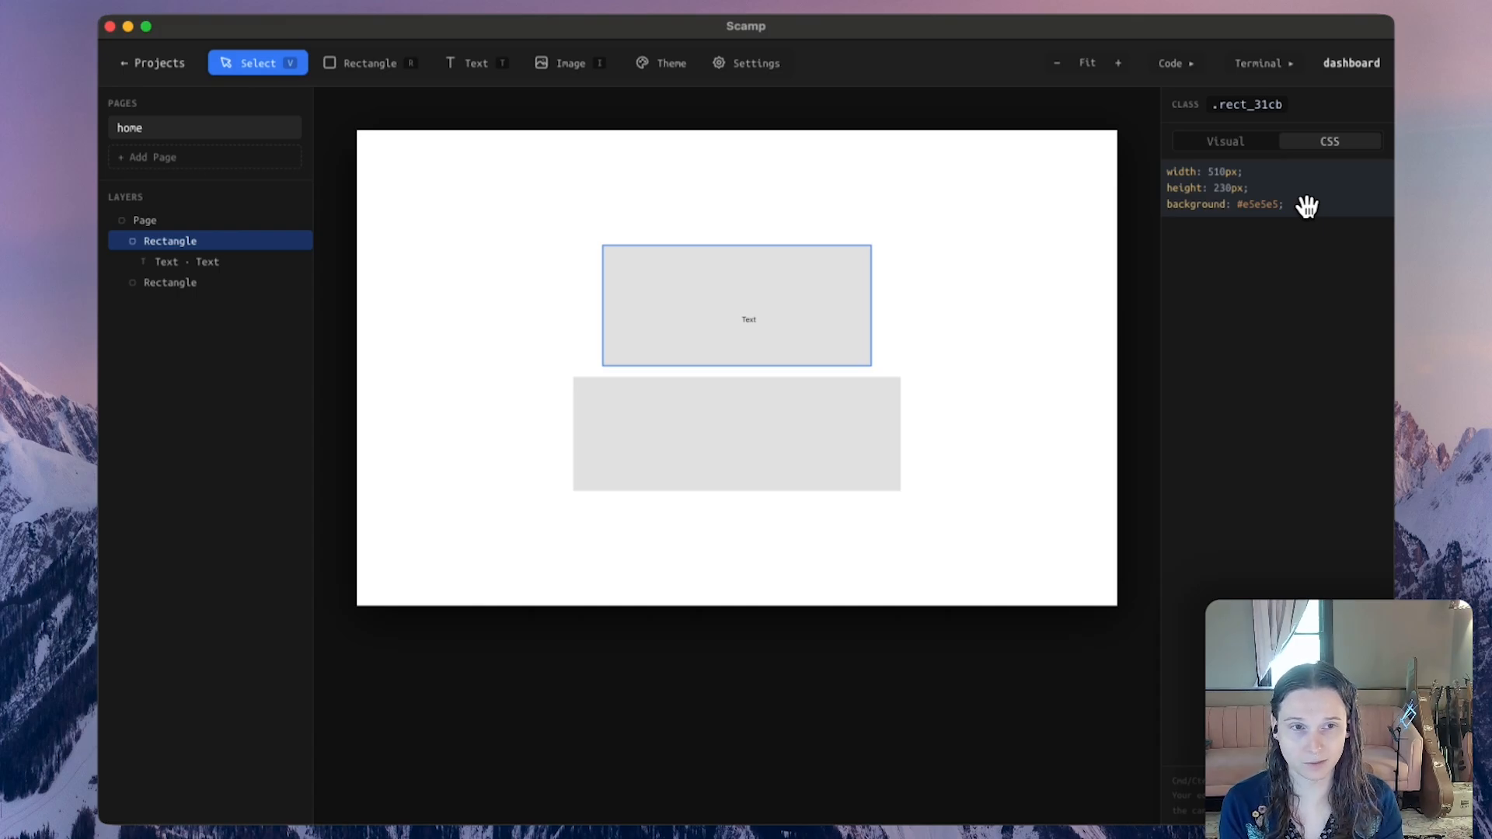
key("Return")
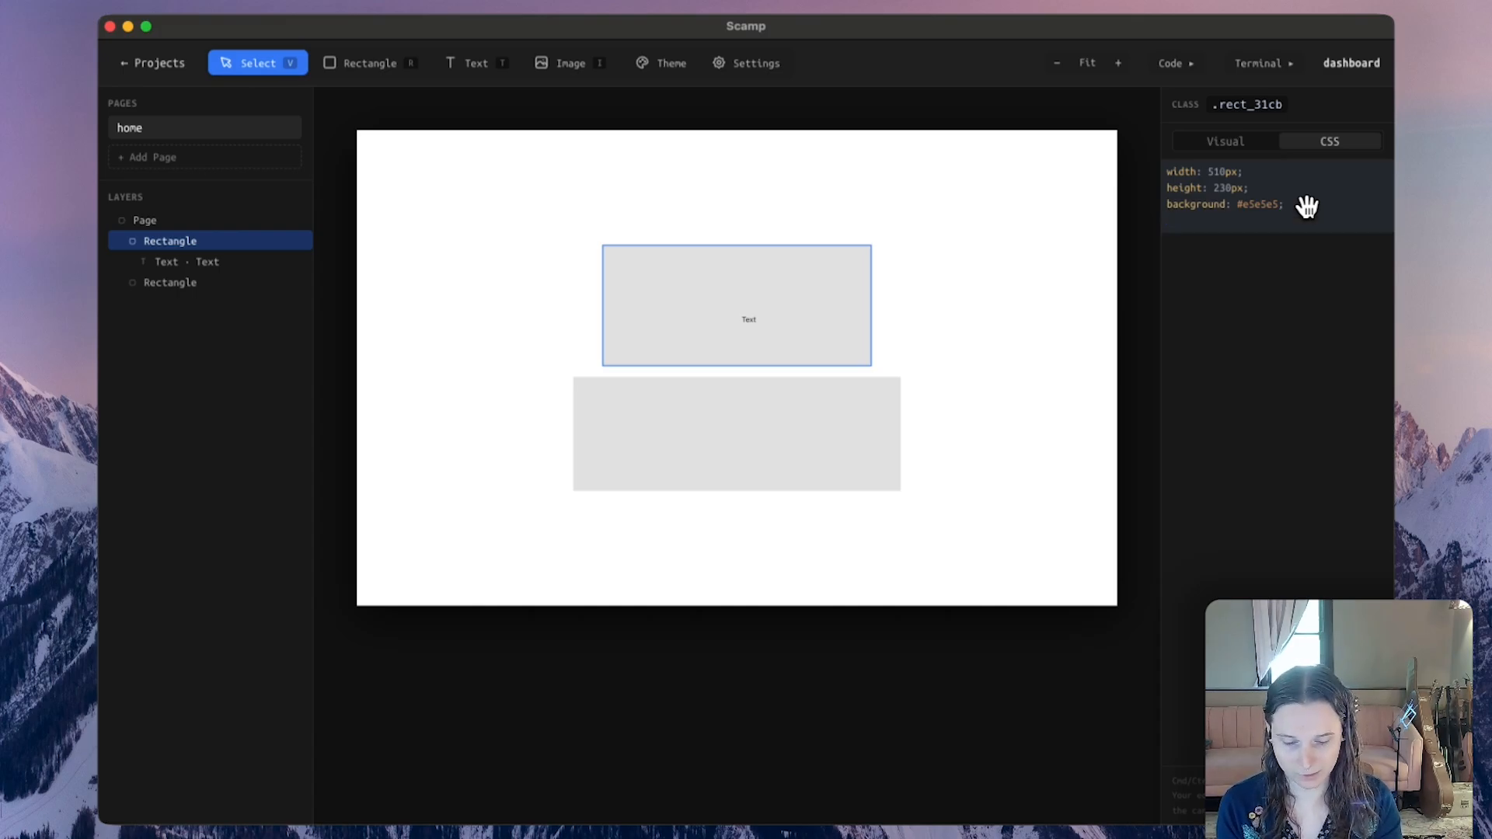
type("bor")
key("Return")
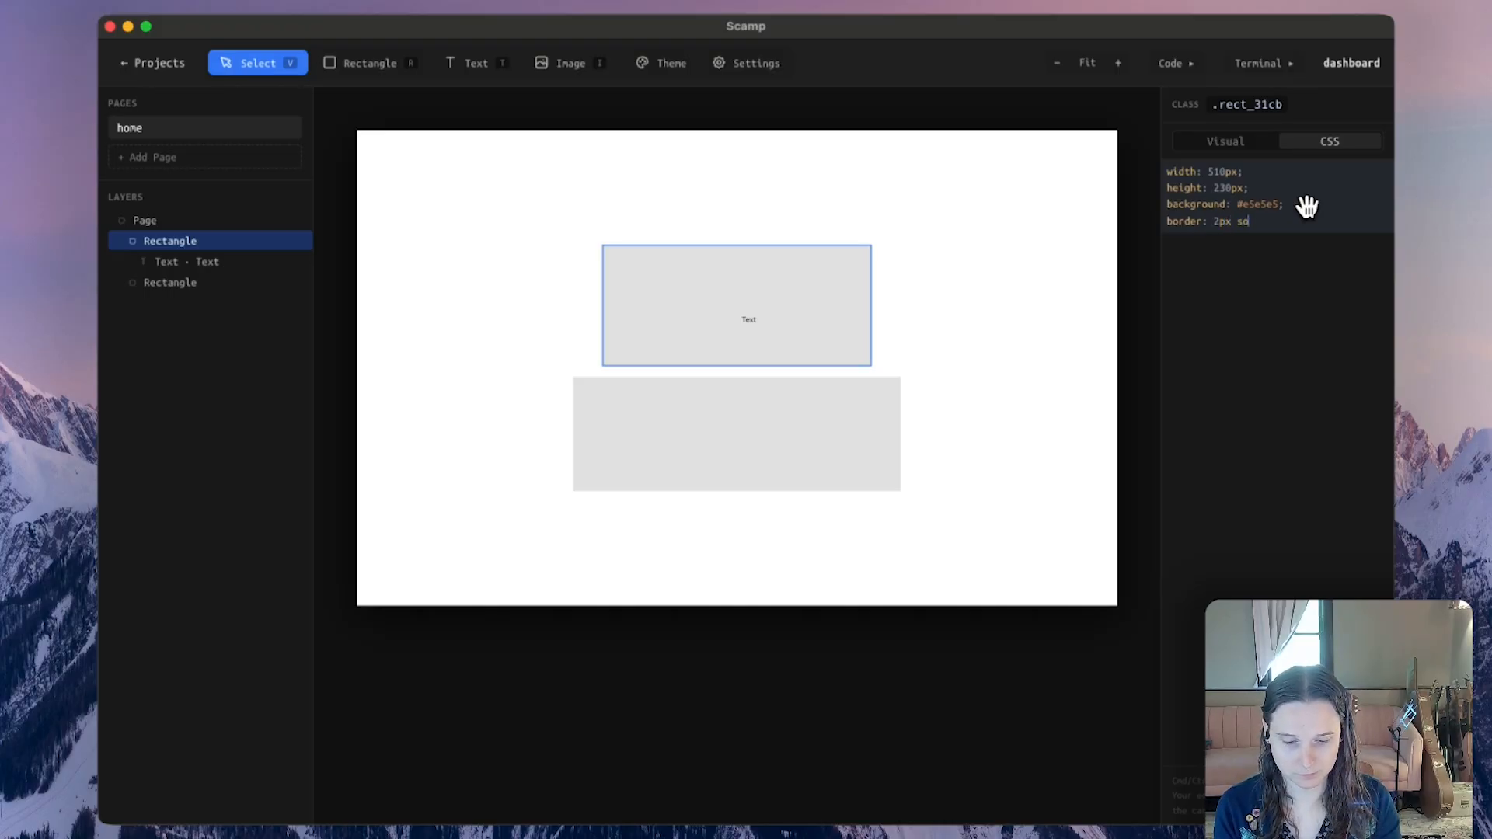
type("2px solid black;")
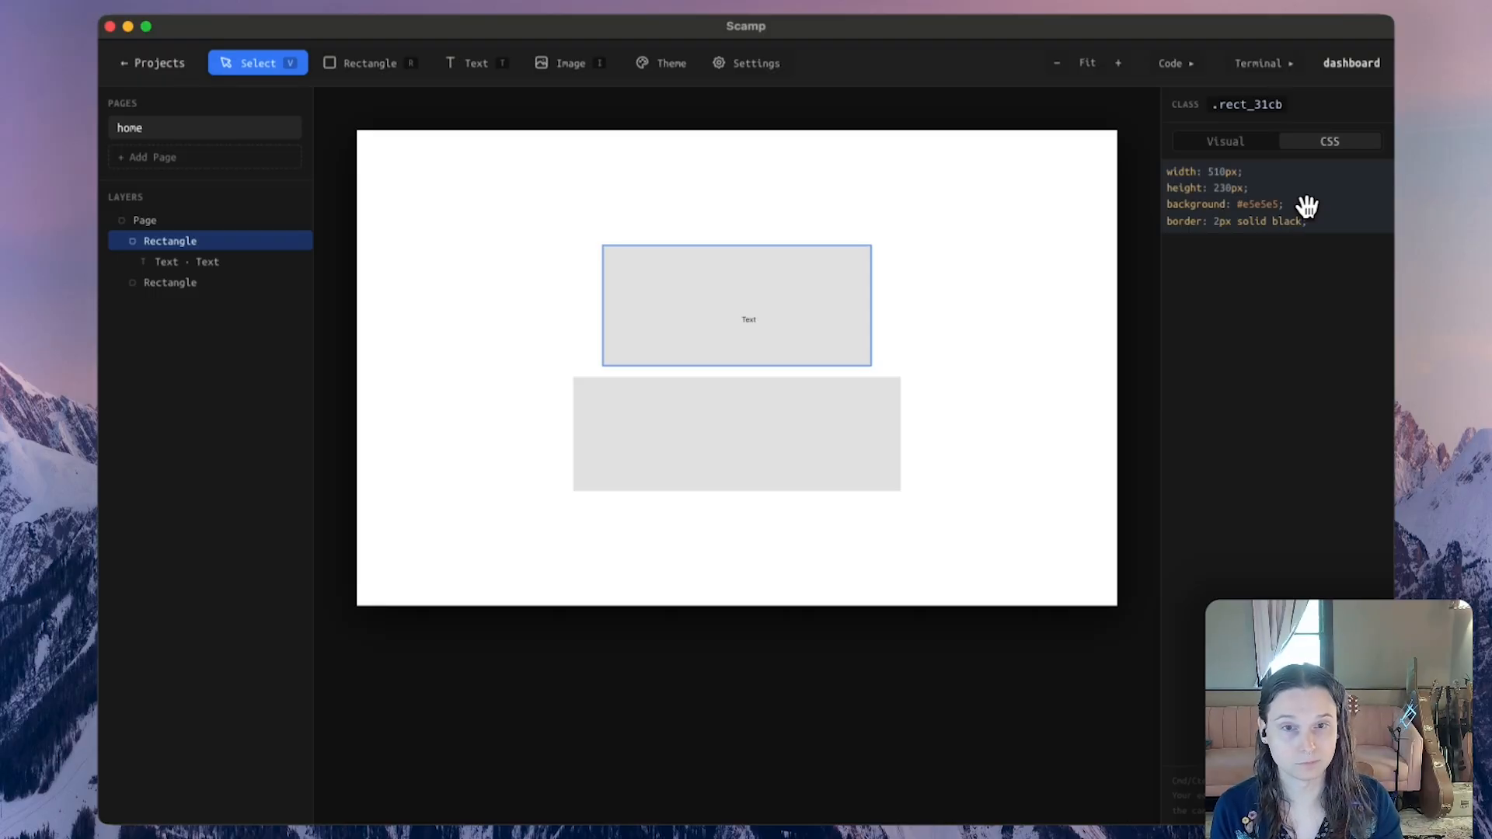
left_click(890, 307)
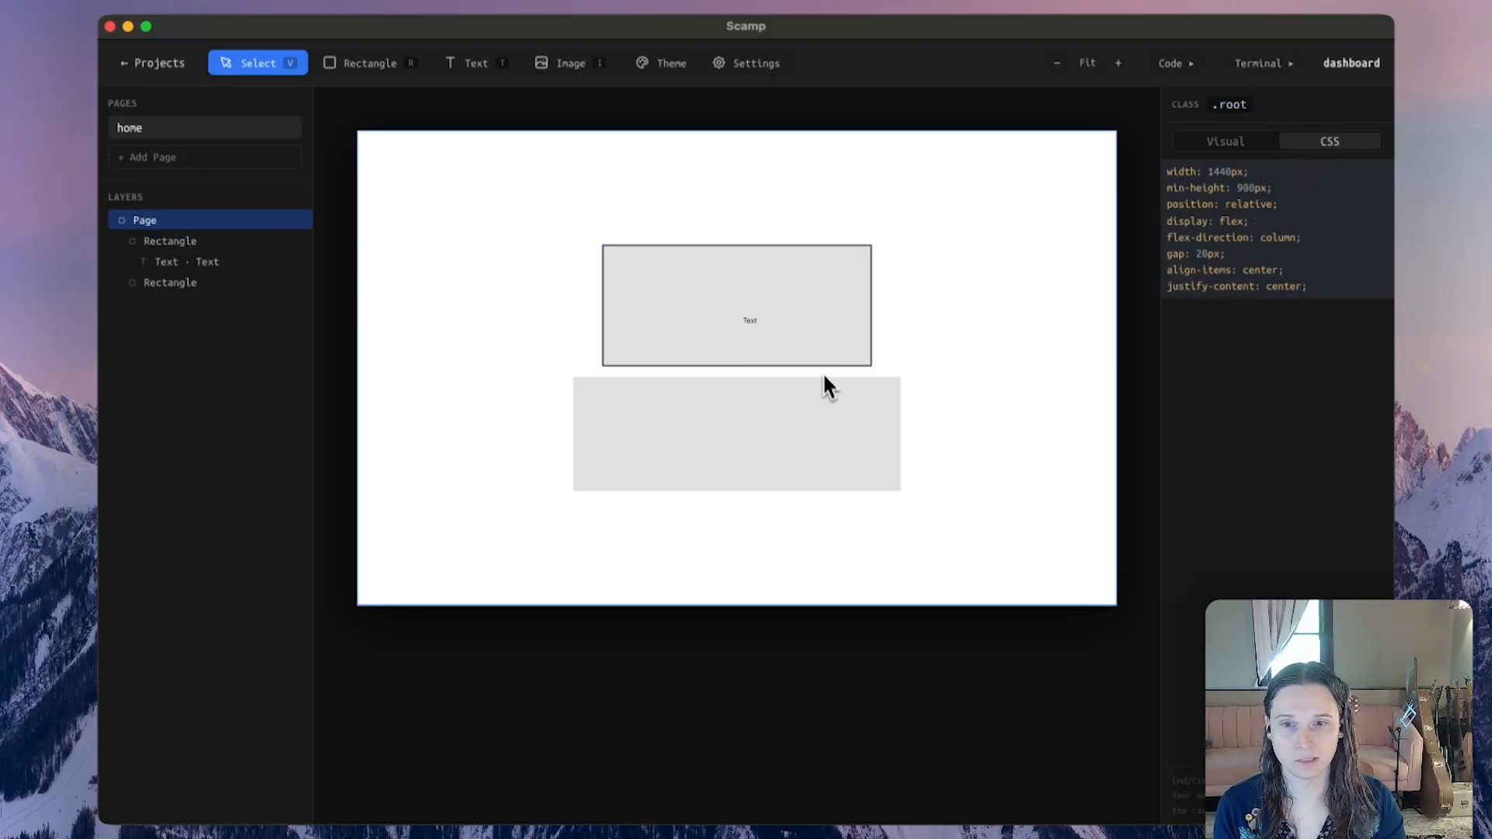
- Review the upper rectangle's border in its CSS and visual properties, and examine the code generated for the page
left_click(809, 308)
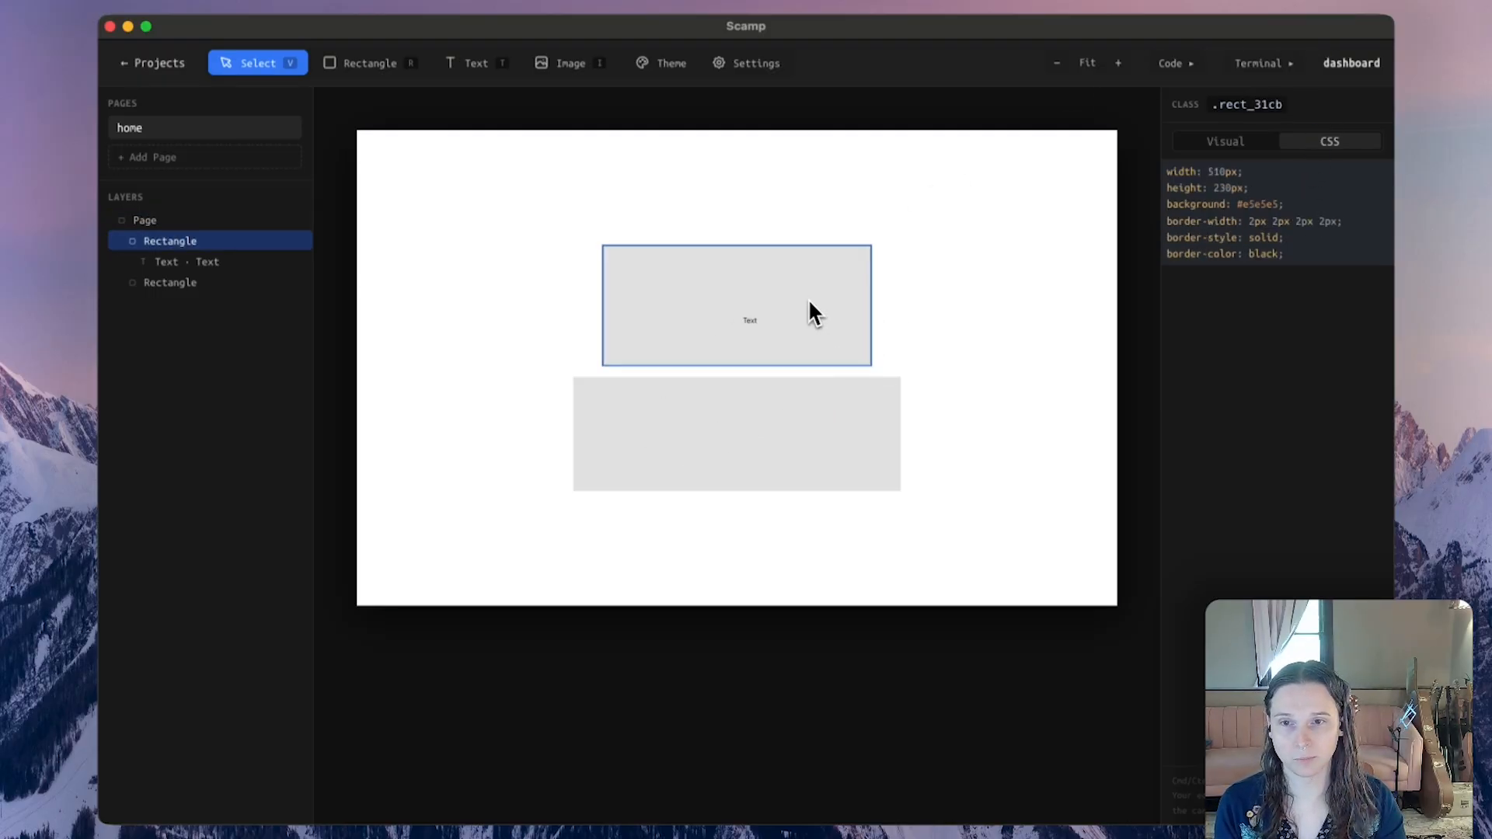
left_click(1232, 143)
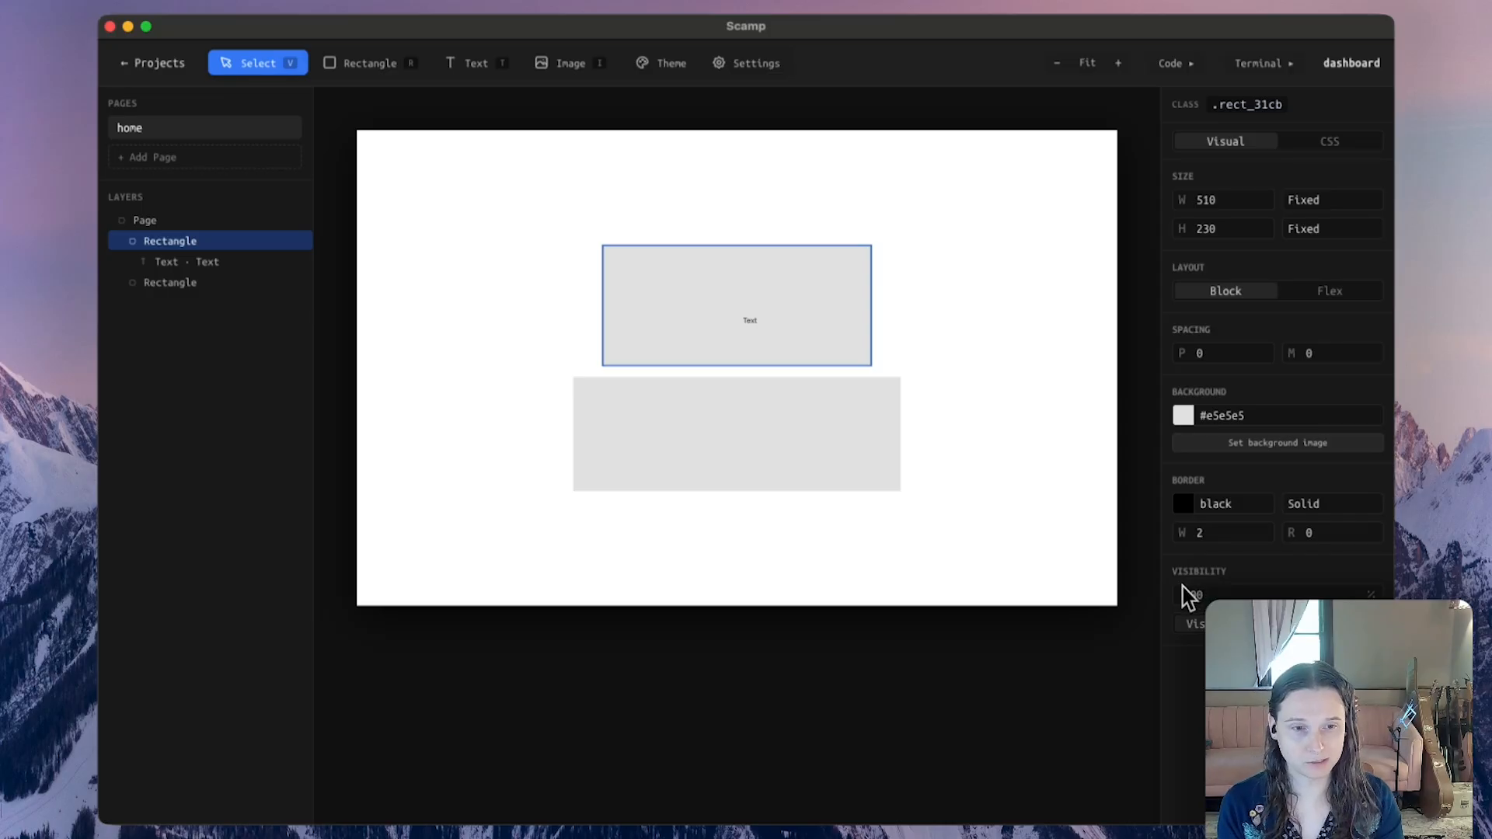
left_click(1179, 65)
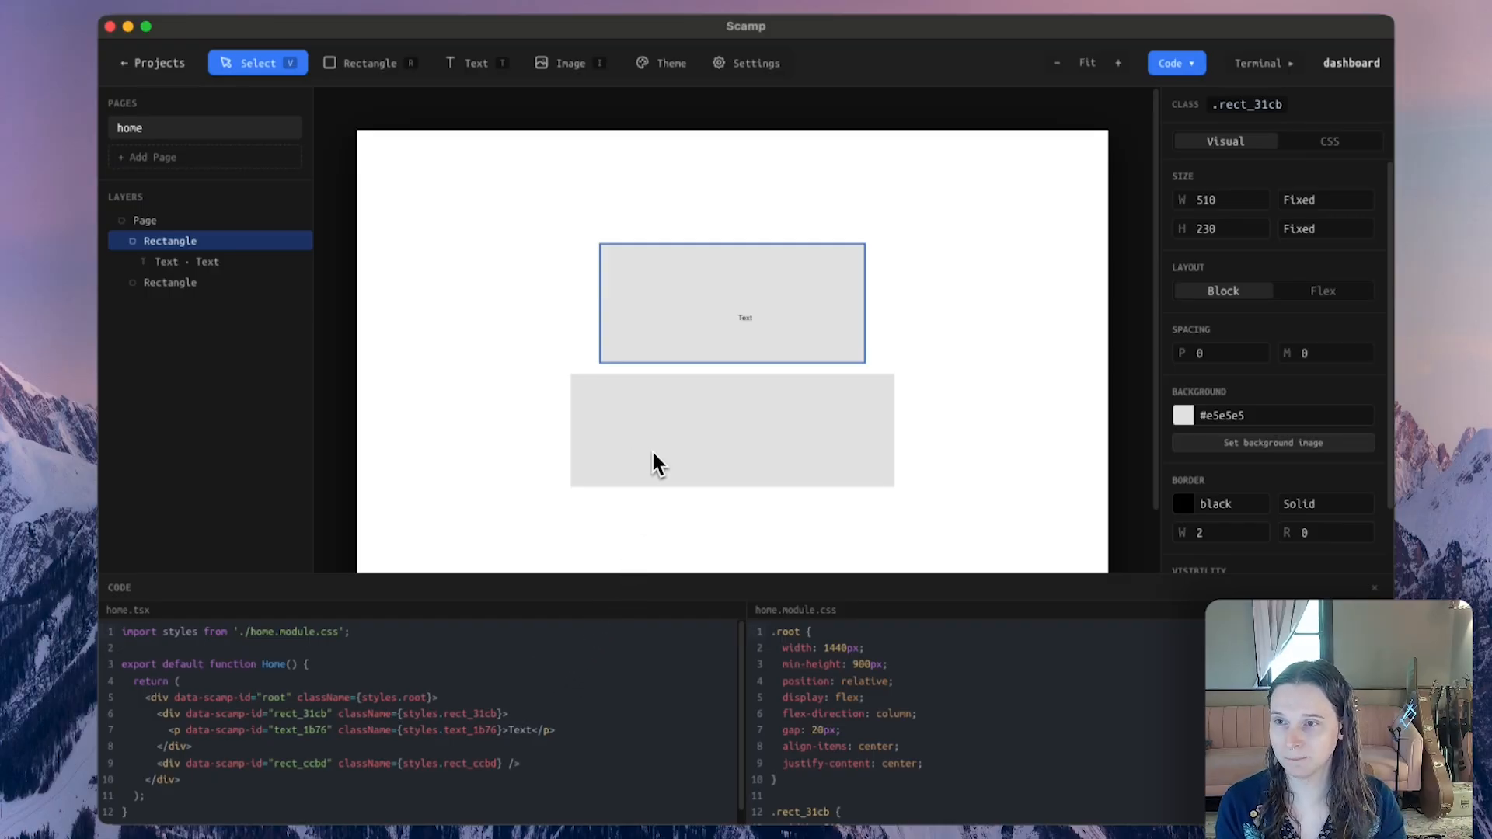
left_click(1375, 587)
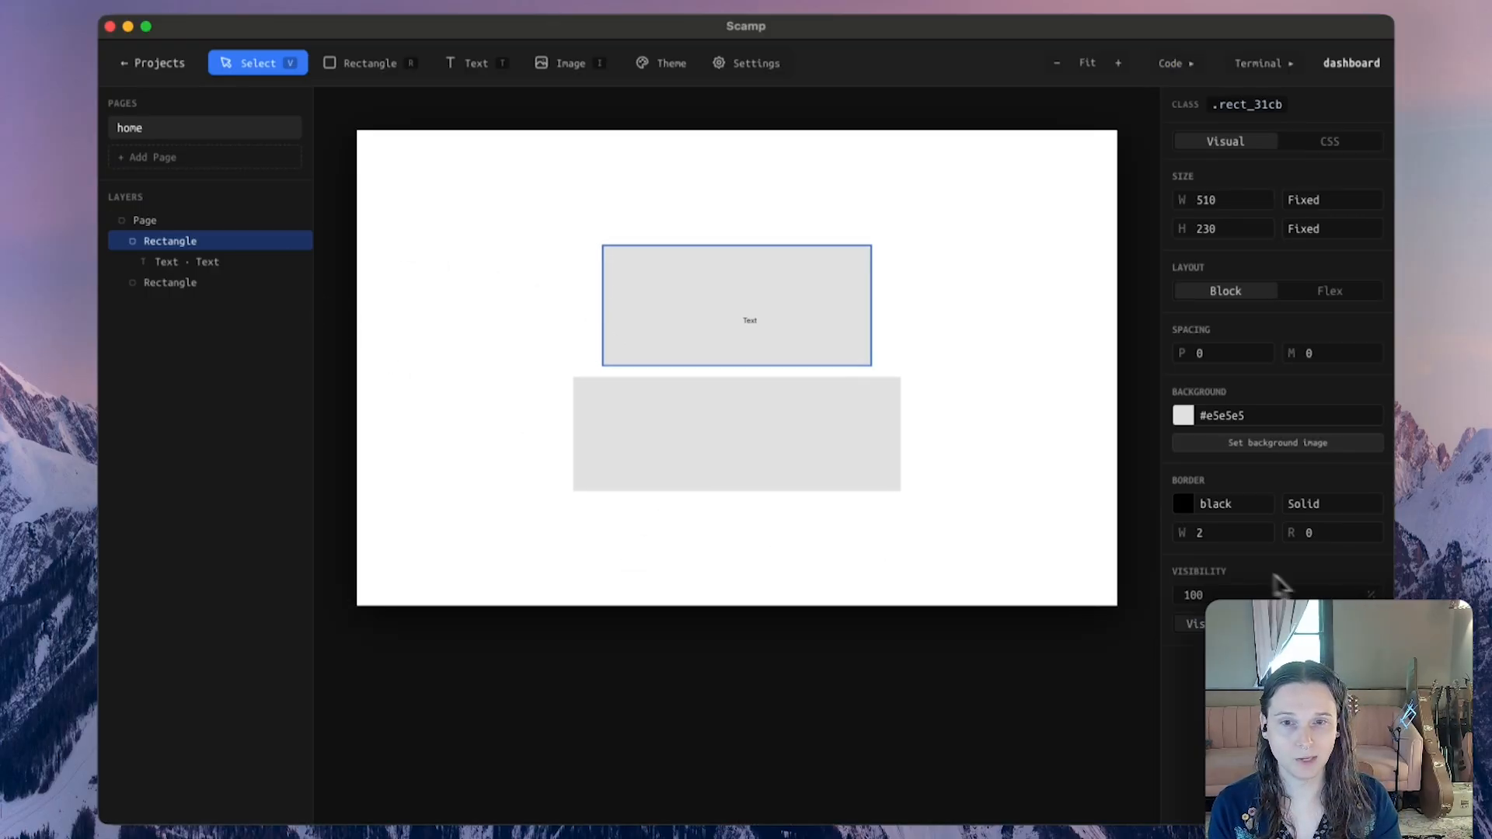
- Delete both rectangles, including the nested text, to leave the page empty
key("Delete")
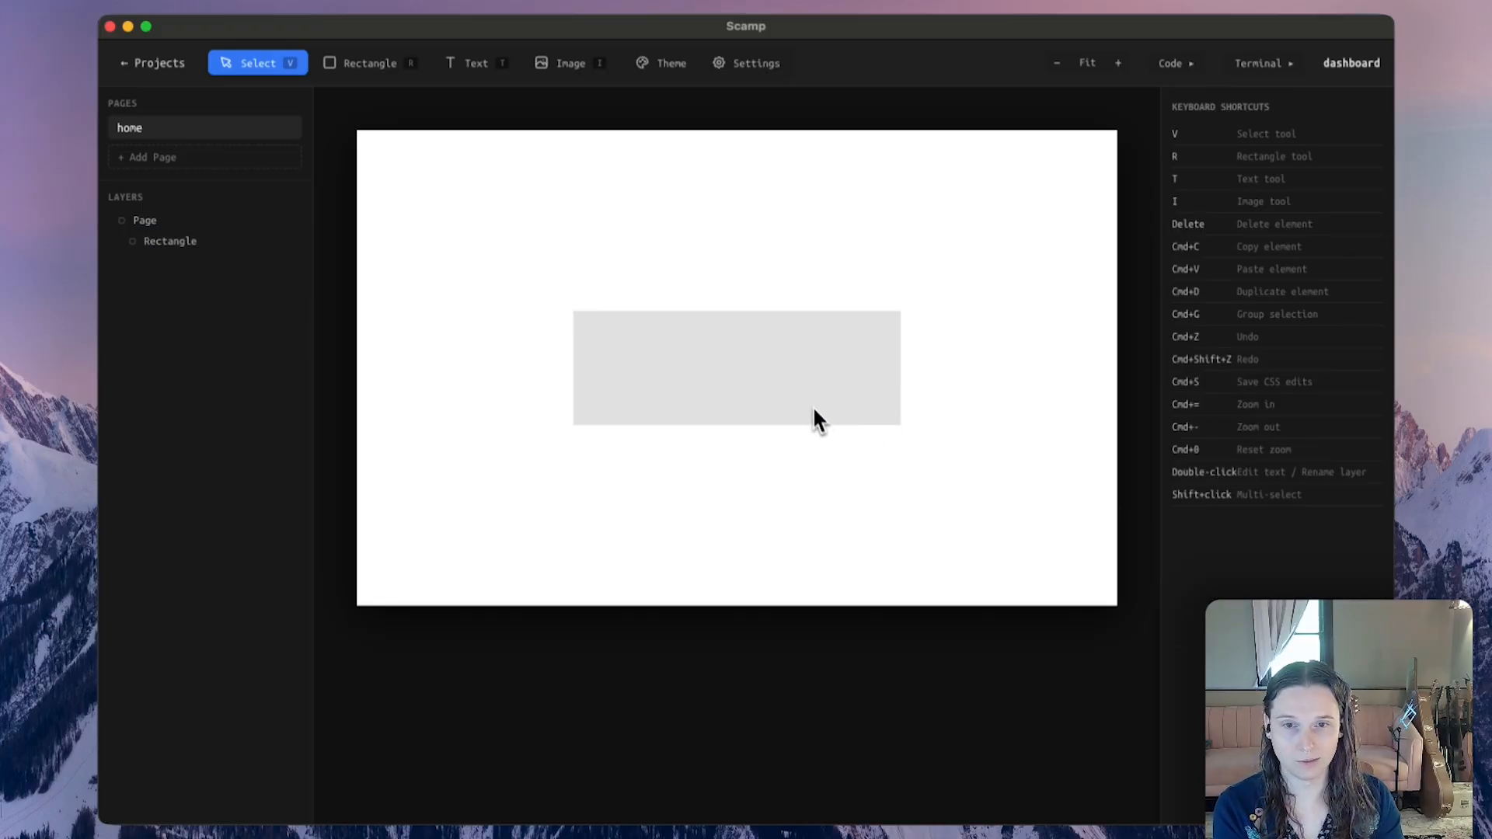
left_click(891, 347)
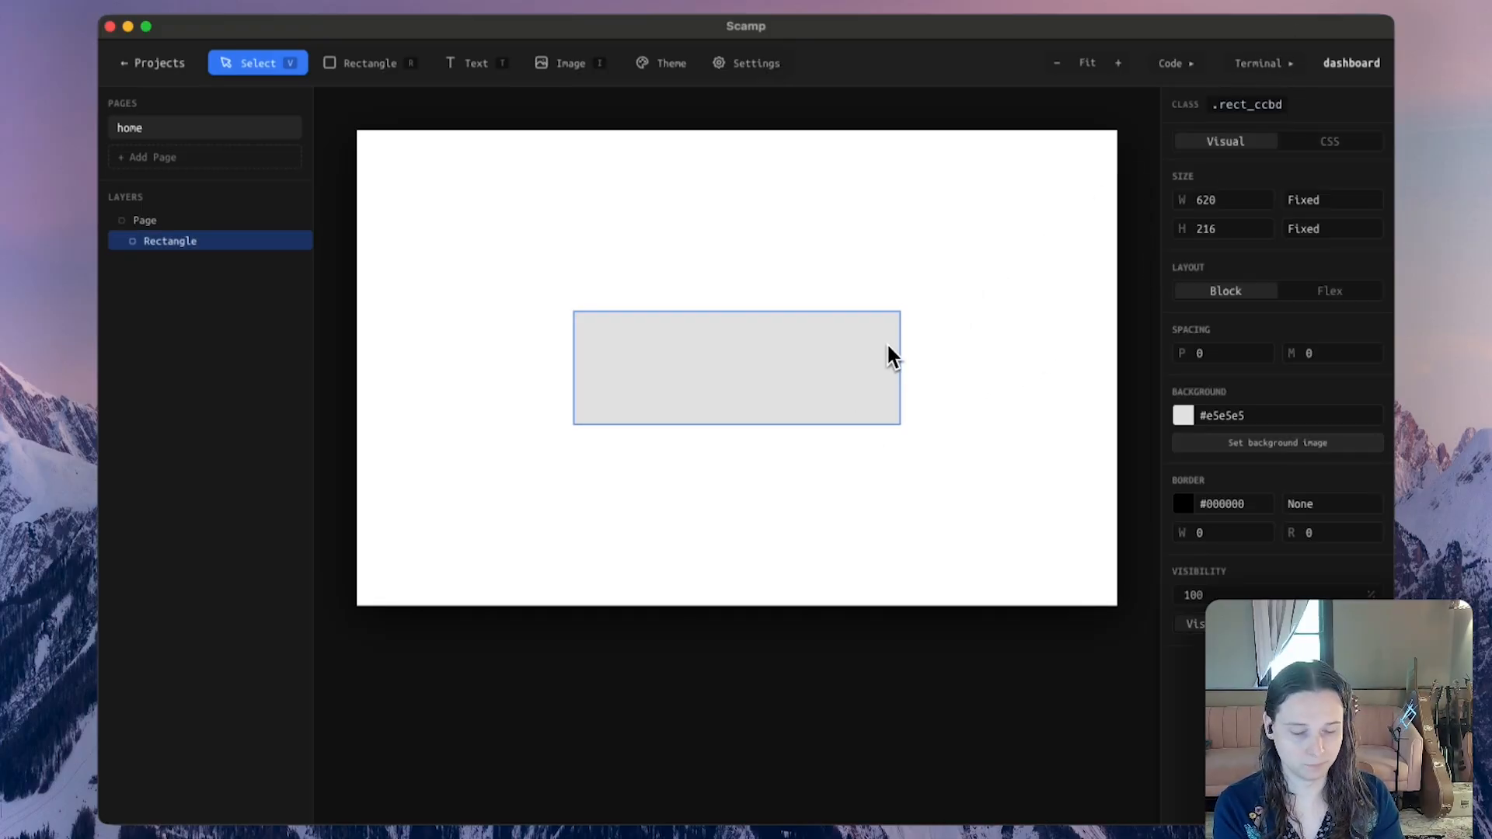
key("Delete")
- Start Claude Code with the claude command in the project's terminal and trust the dashboard folder
left_click(1258, 65)
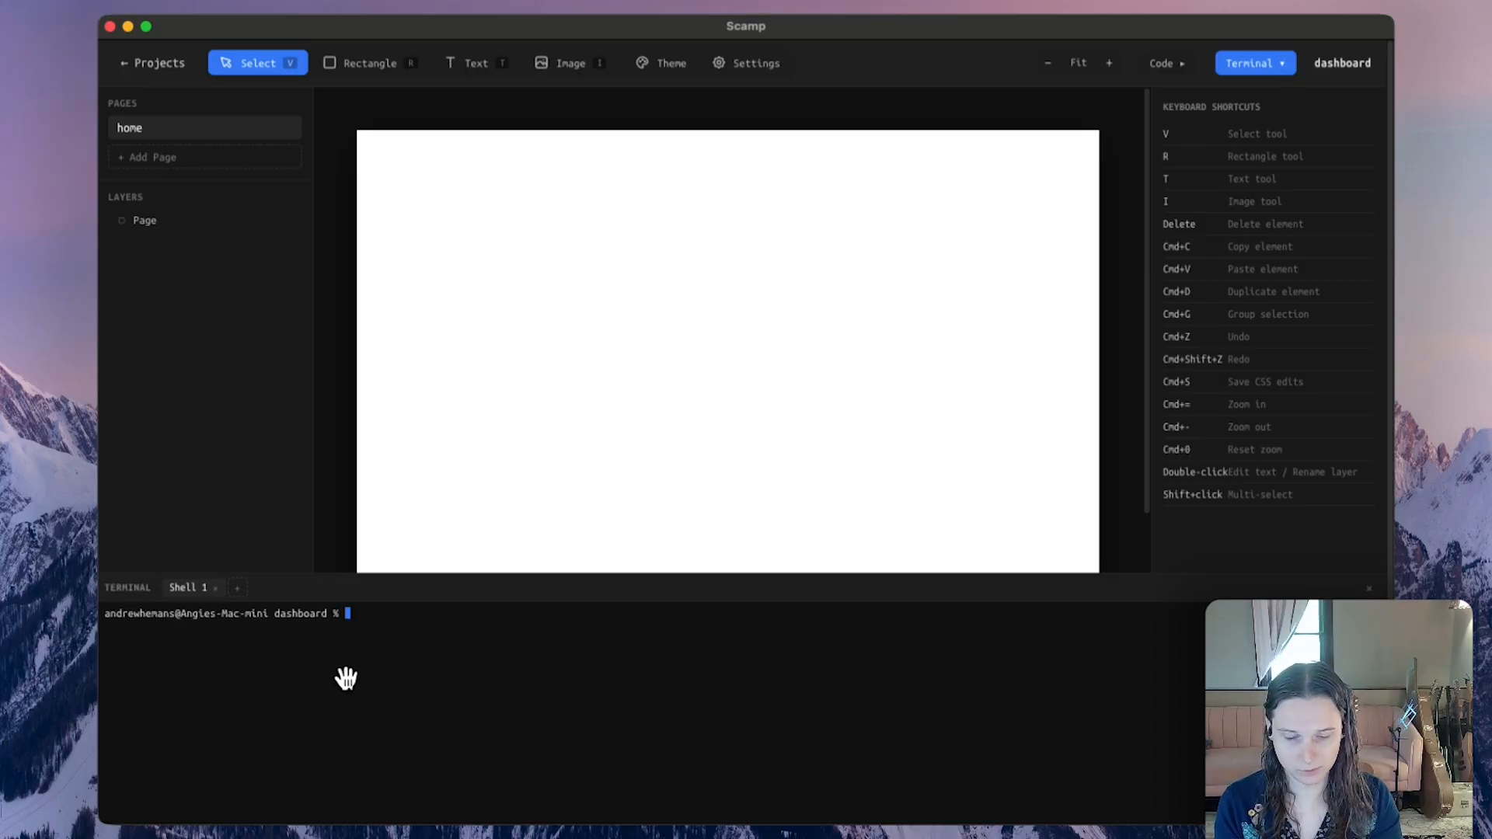
type("claude")
key("Return")
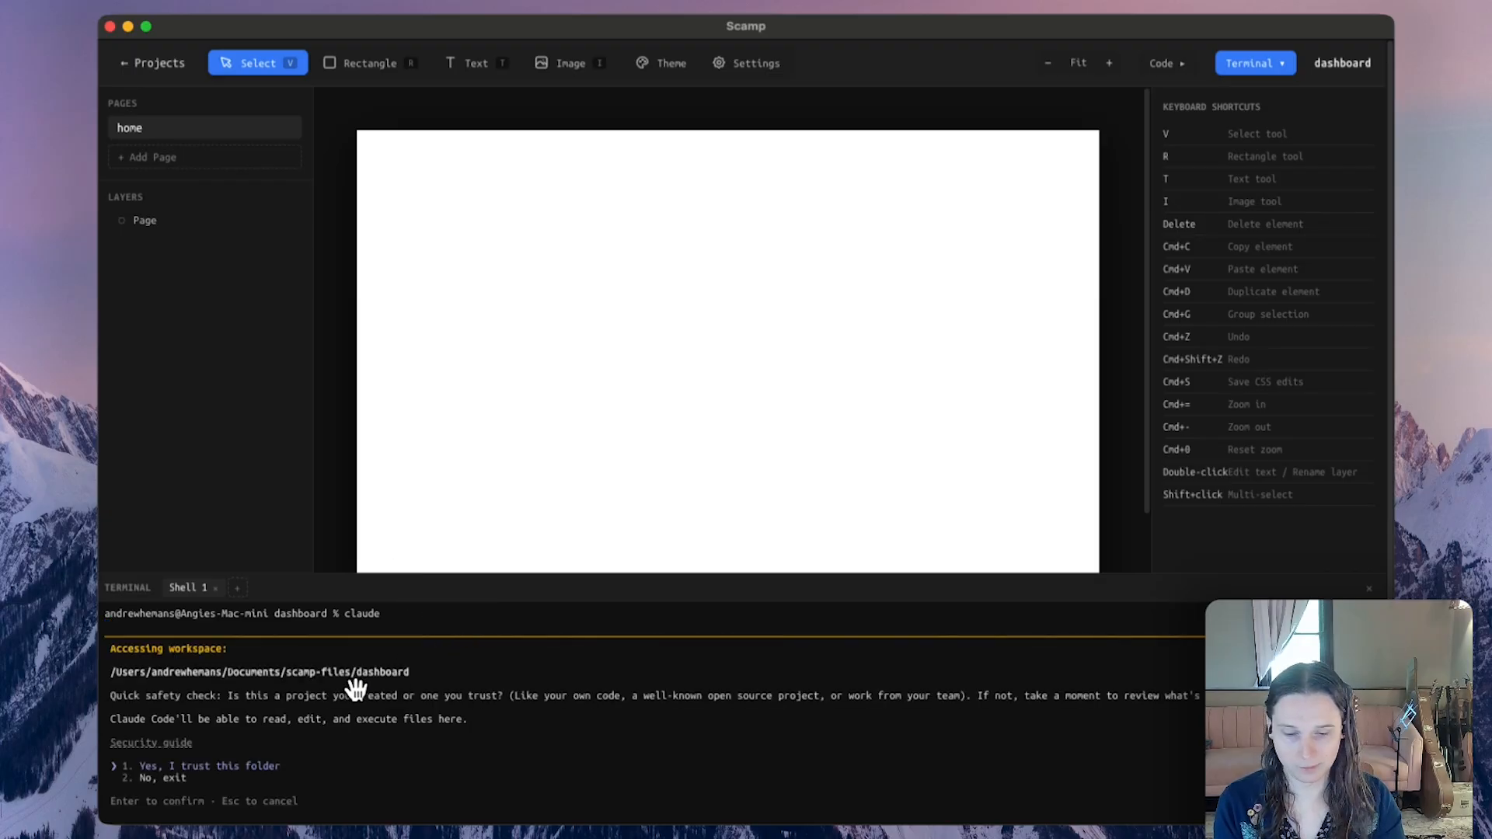
key("Return")
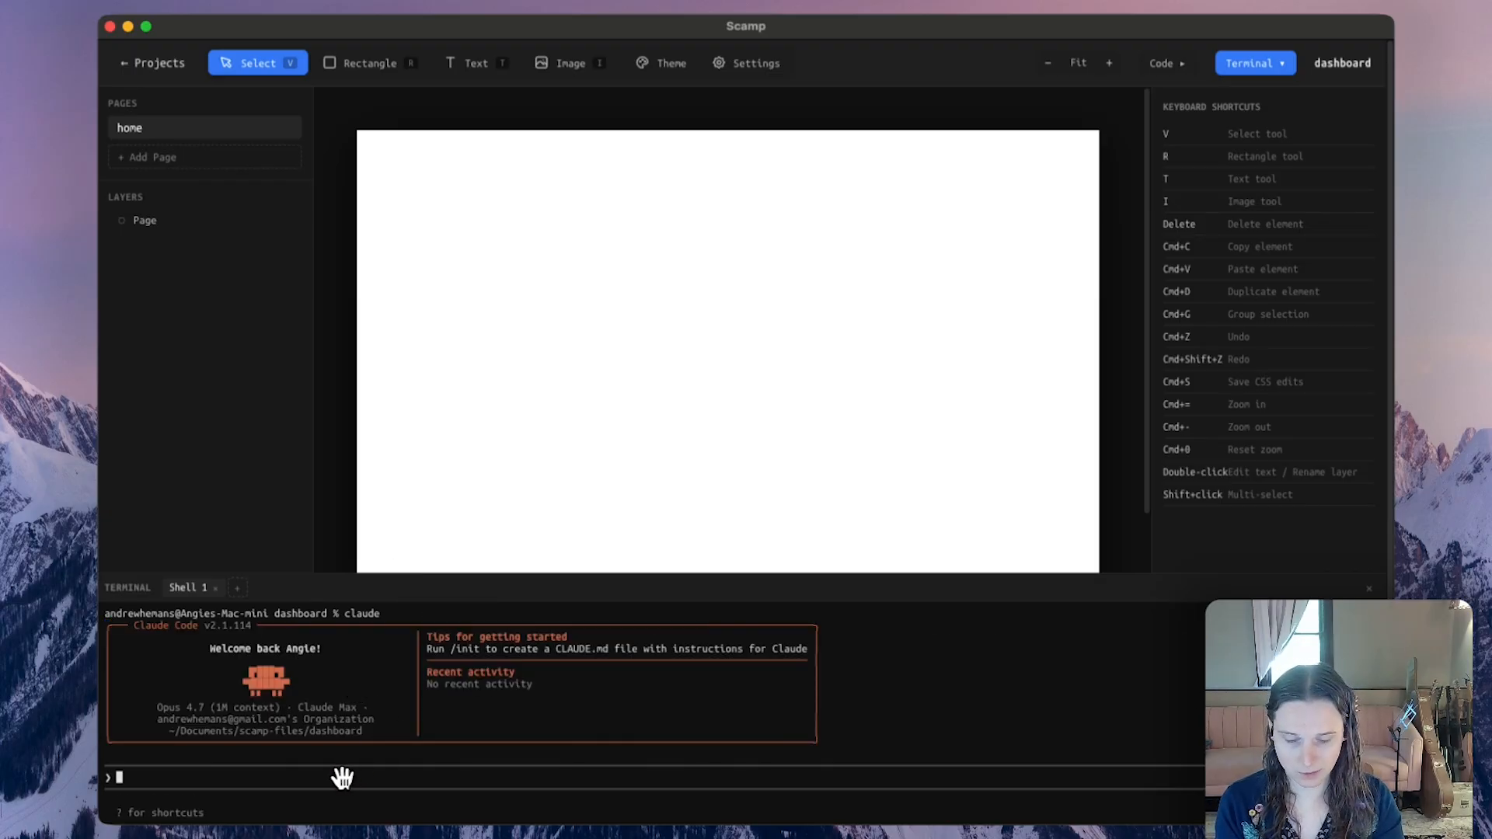
- Prompt Claude Code to build a simple admin dashboard on the home page, and close the terminal once it is built
type("in this")
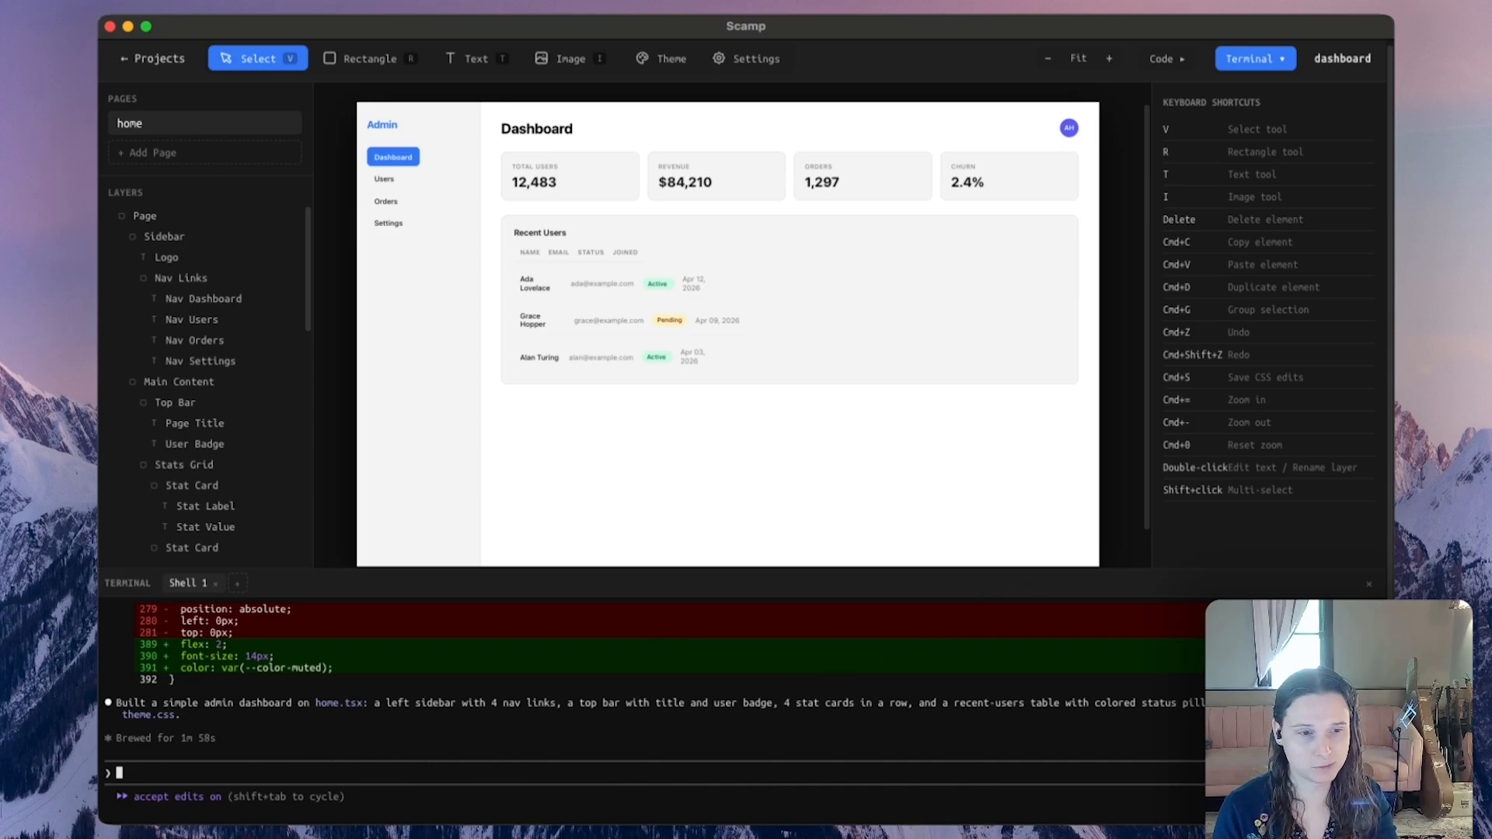
left_click(1369, 584)
- Inspect the Recent Users table section's CSS and visual properties
left_click(948, 319)
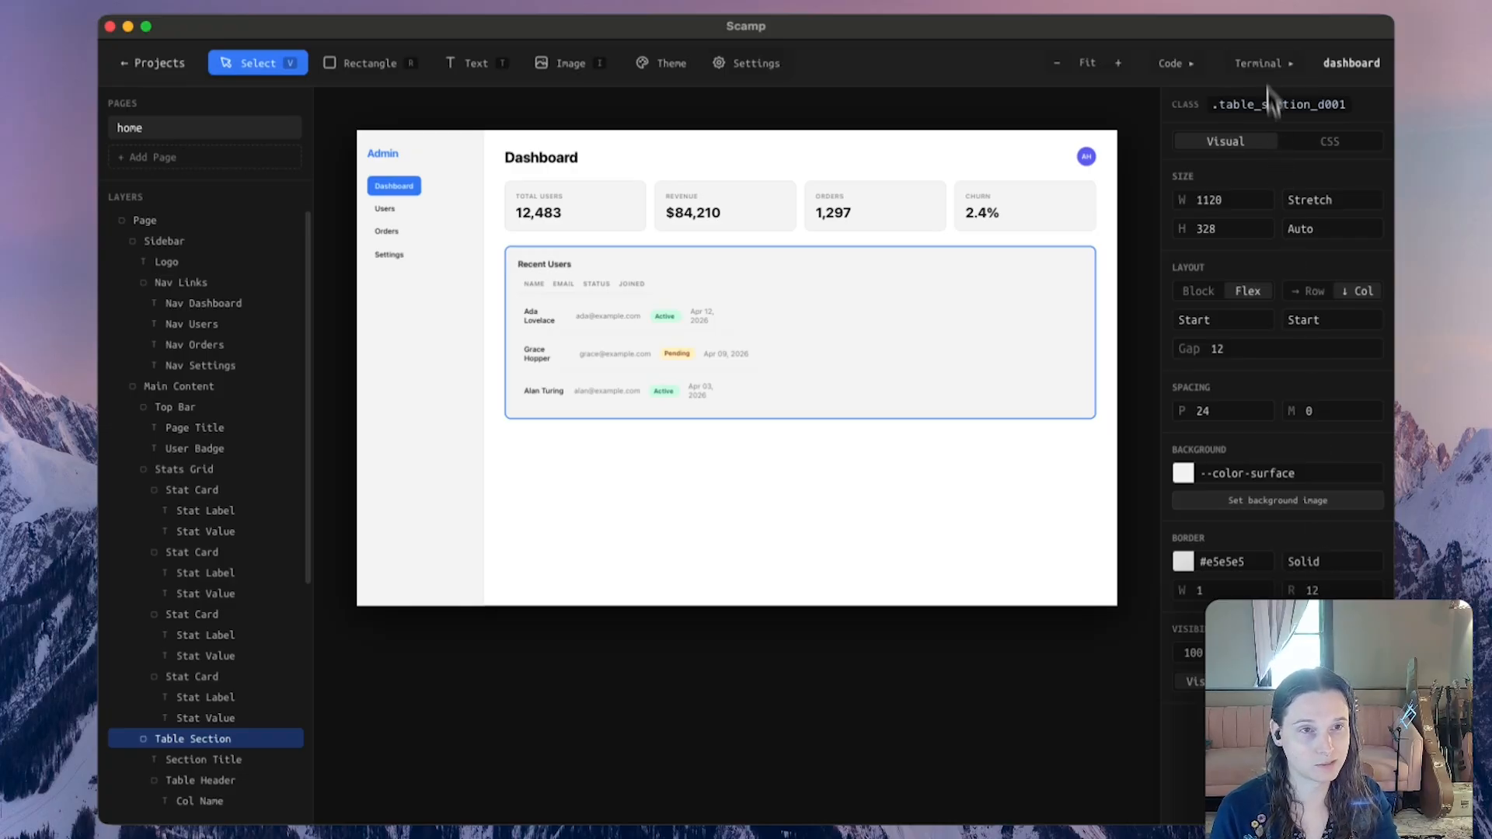
left_click(1332, 145)
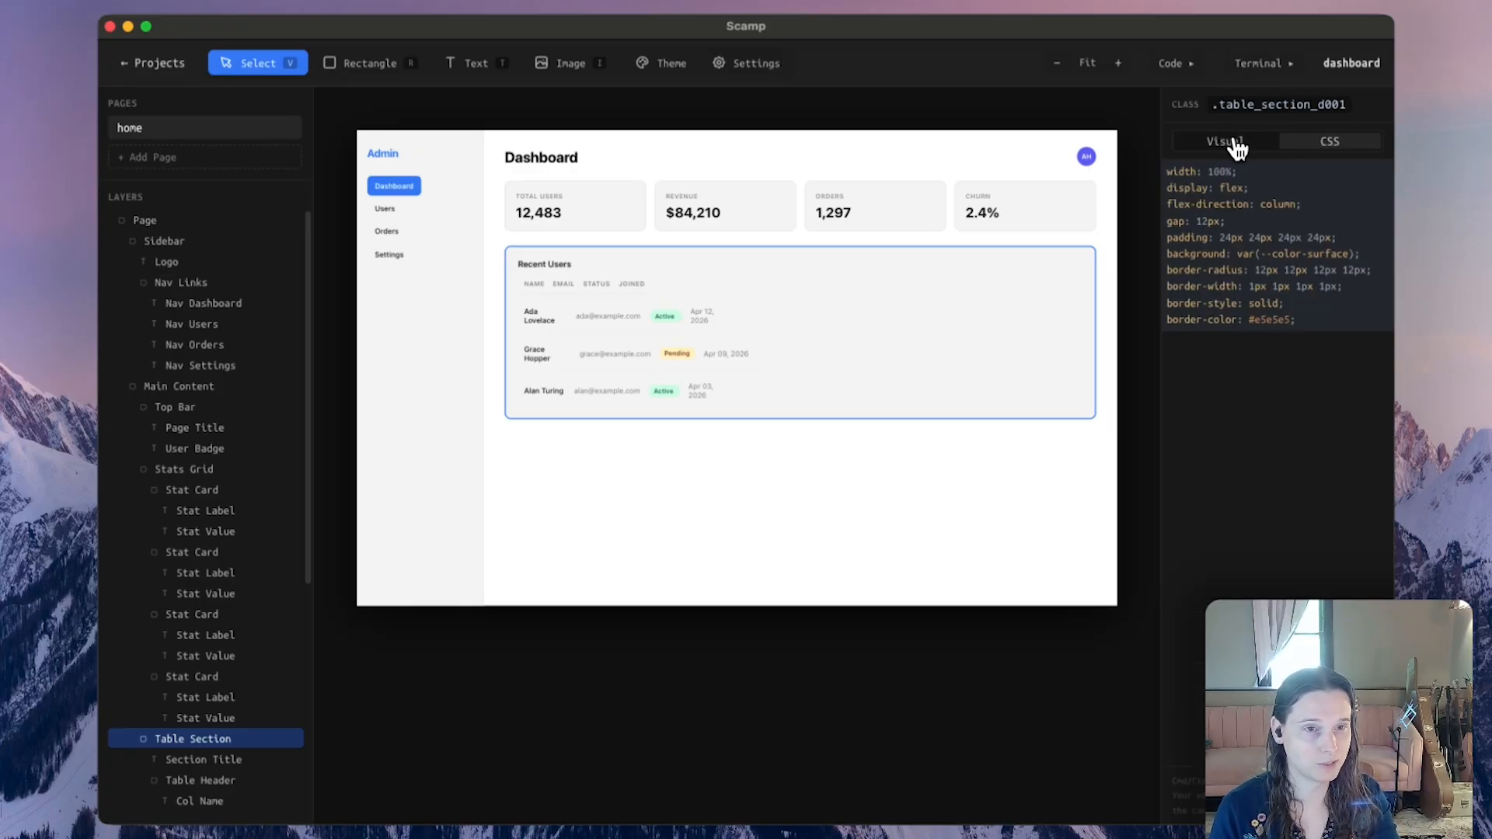
left_click(1246, 143)
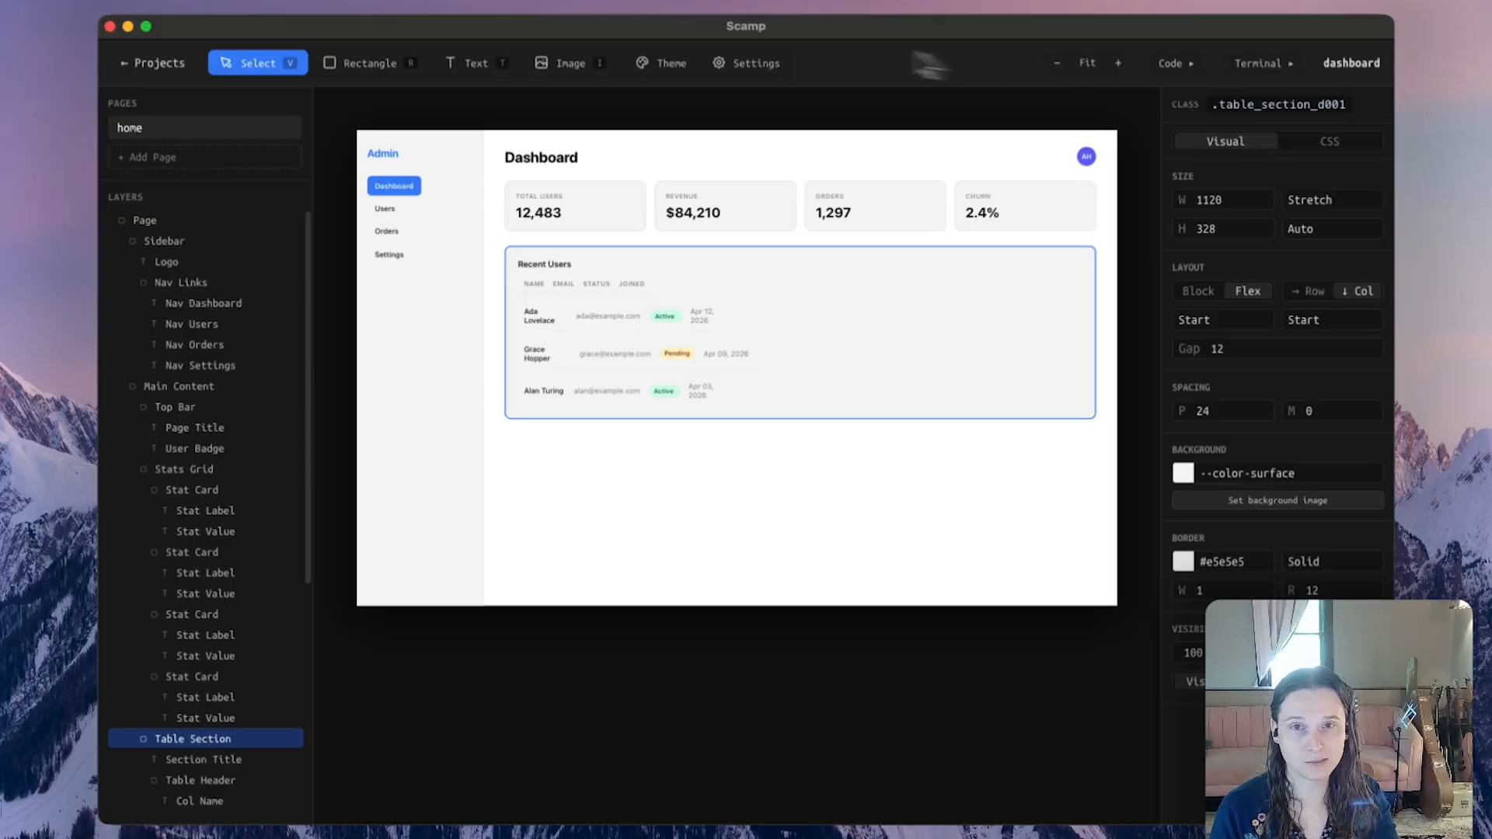
- Set the theme's primary color token to #235743 and its secondary color token to #577e72, and close the theme settings
left_click(674, 69)
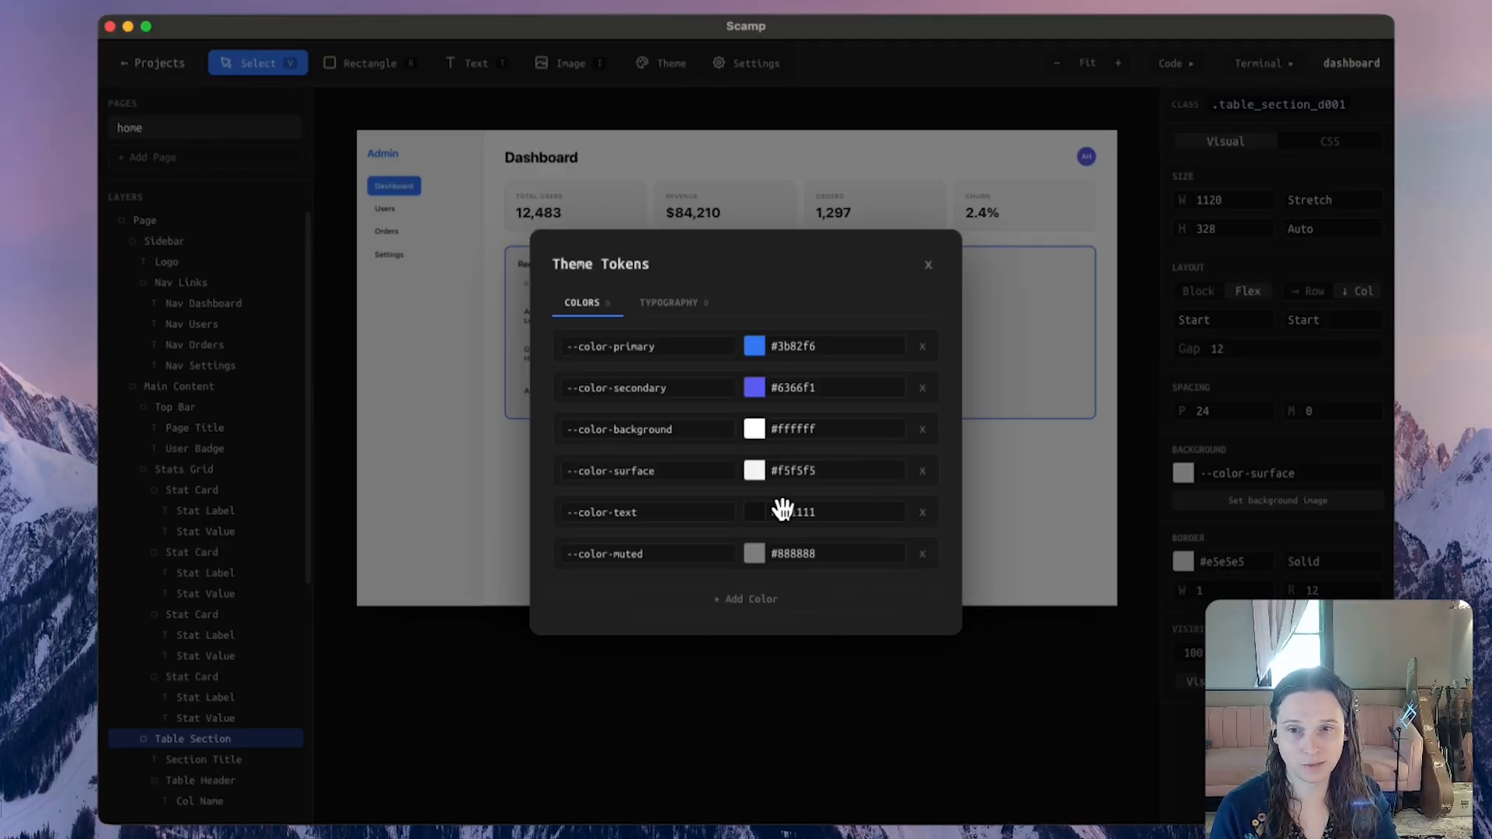
left_click(756, 349)
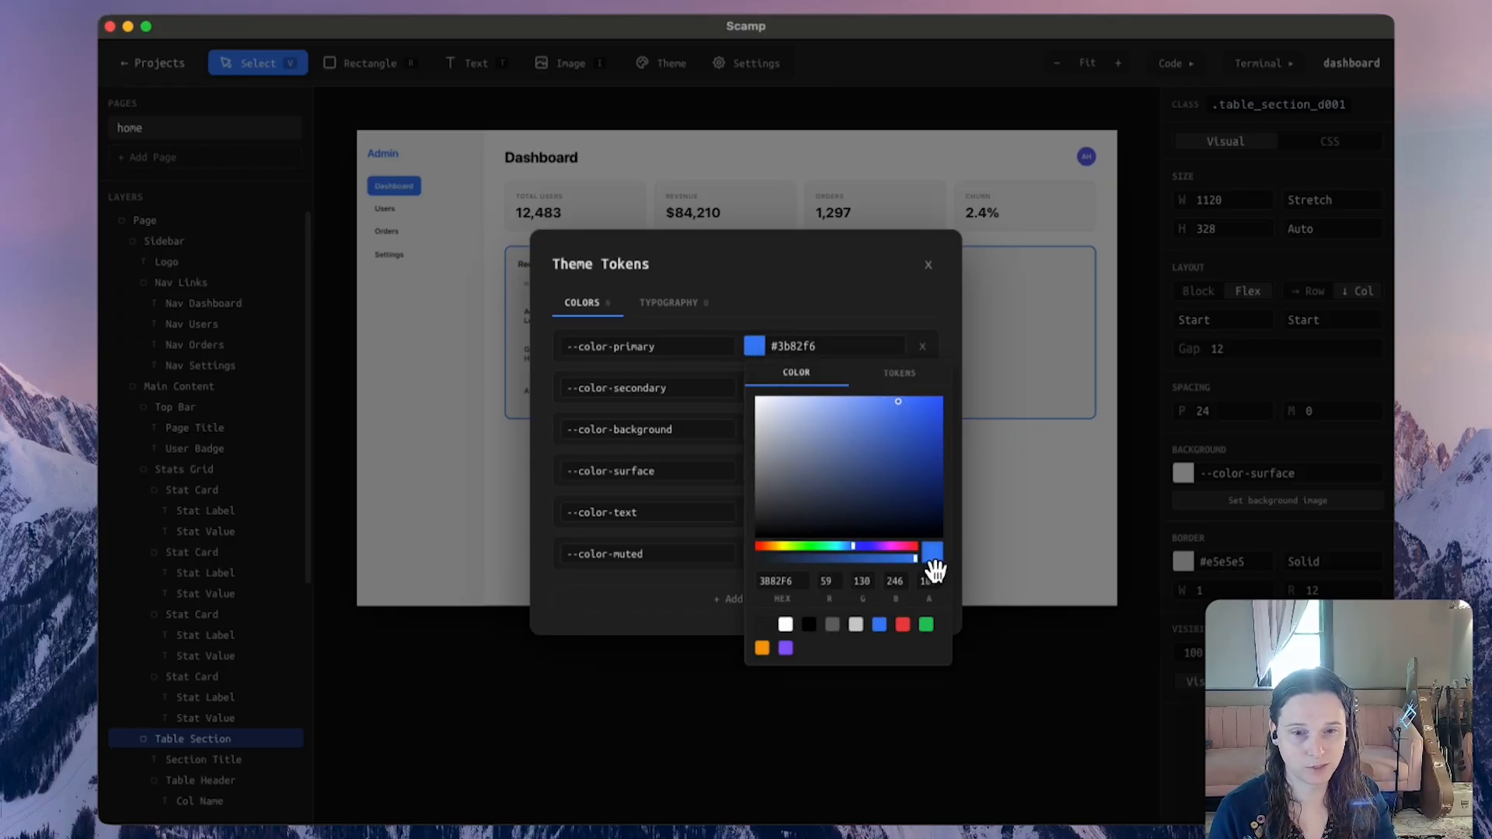
left_click(848, 495)
left_click(814, 510)
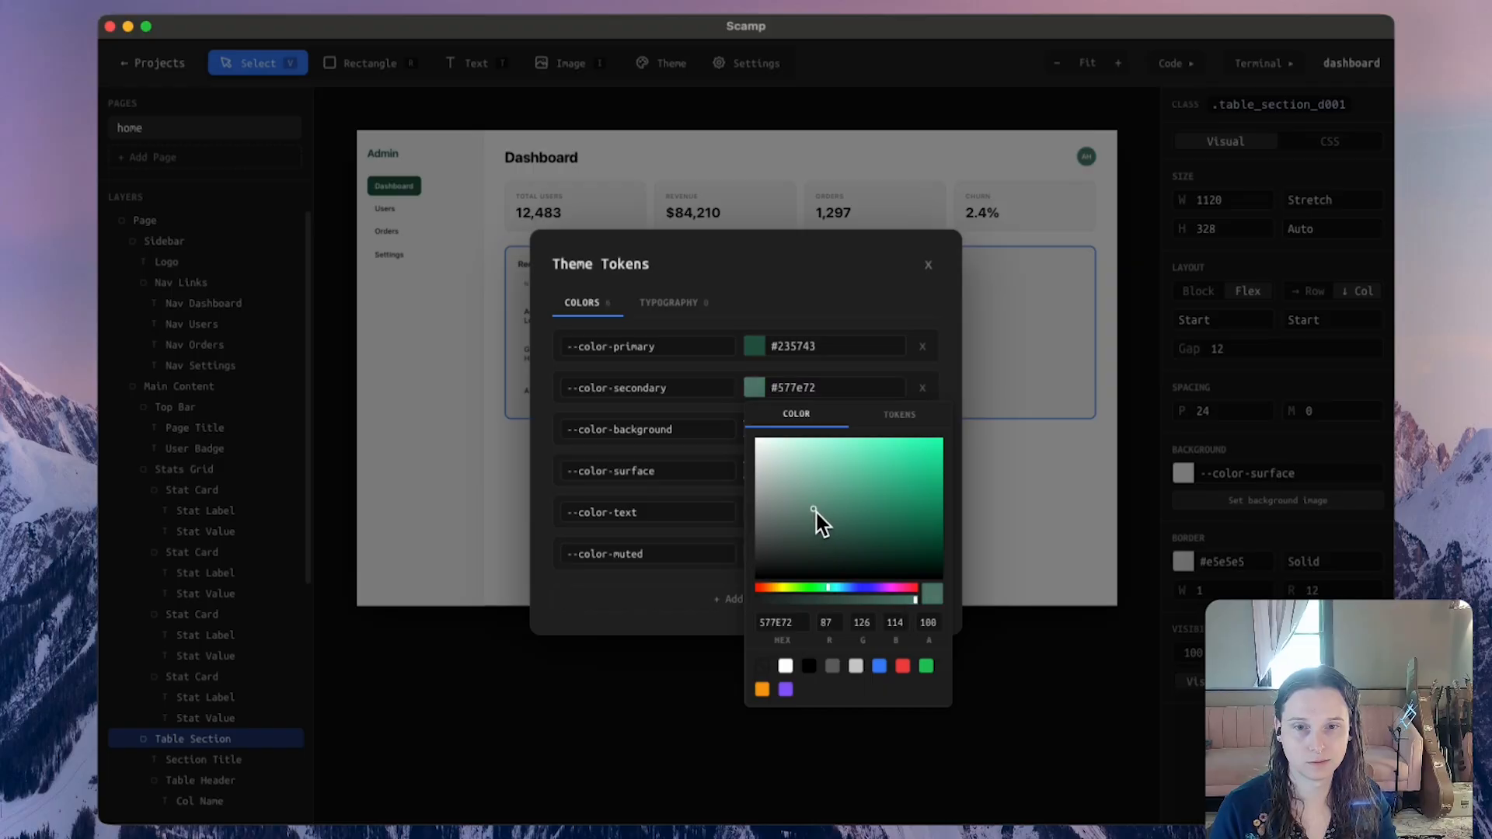
left_click(653, 594)
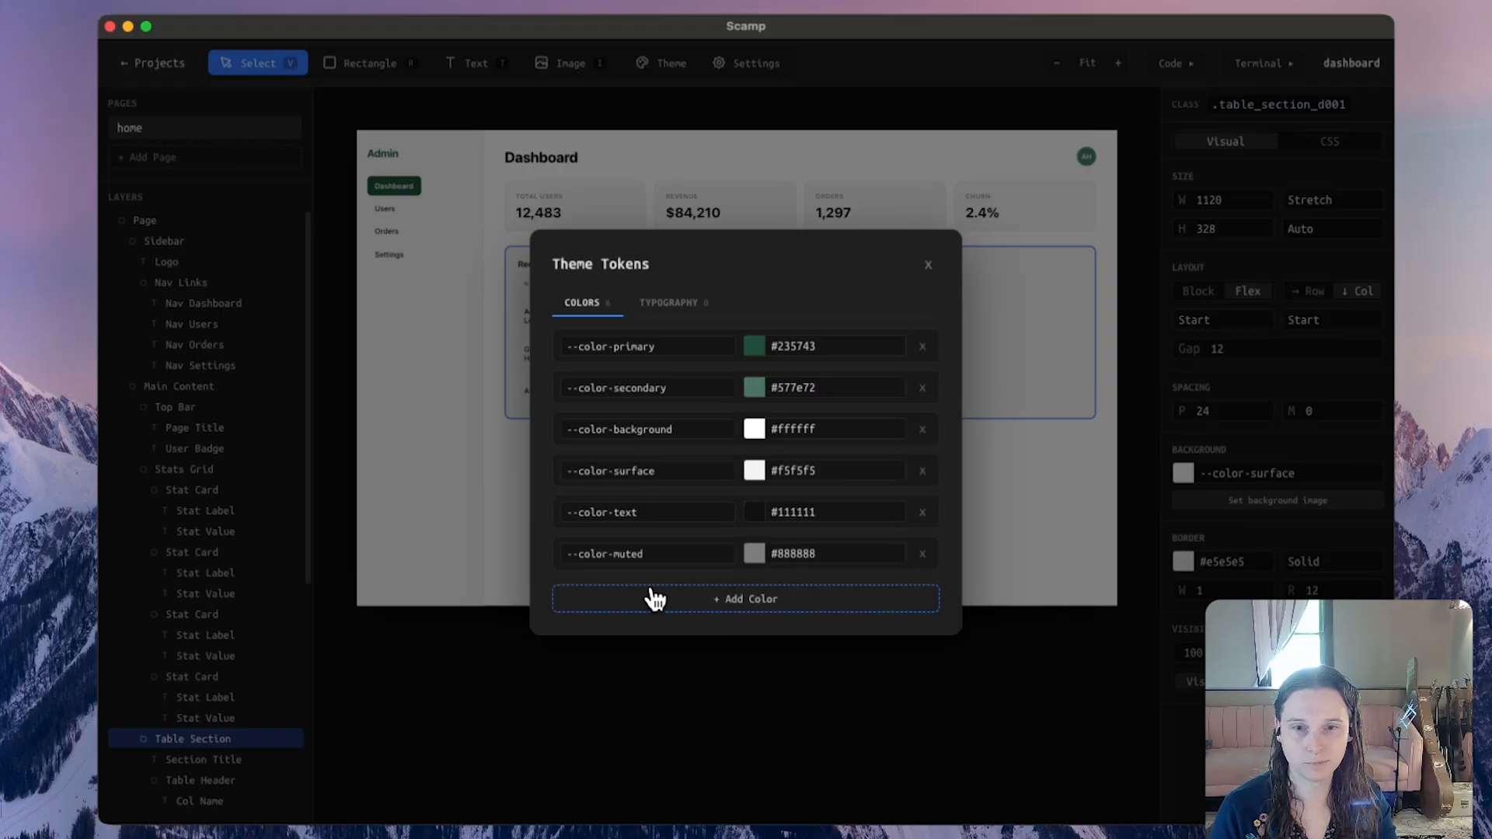
left_click(928, 265)
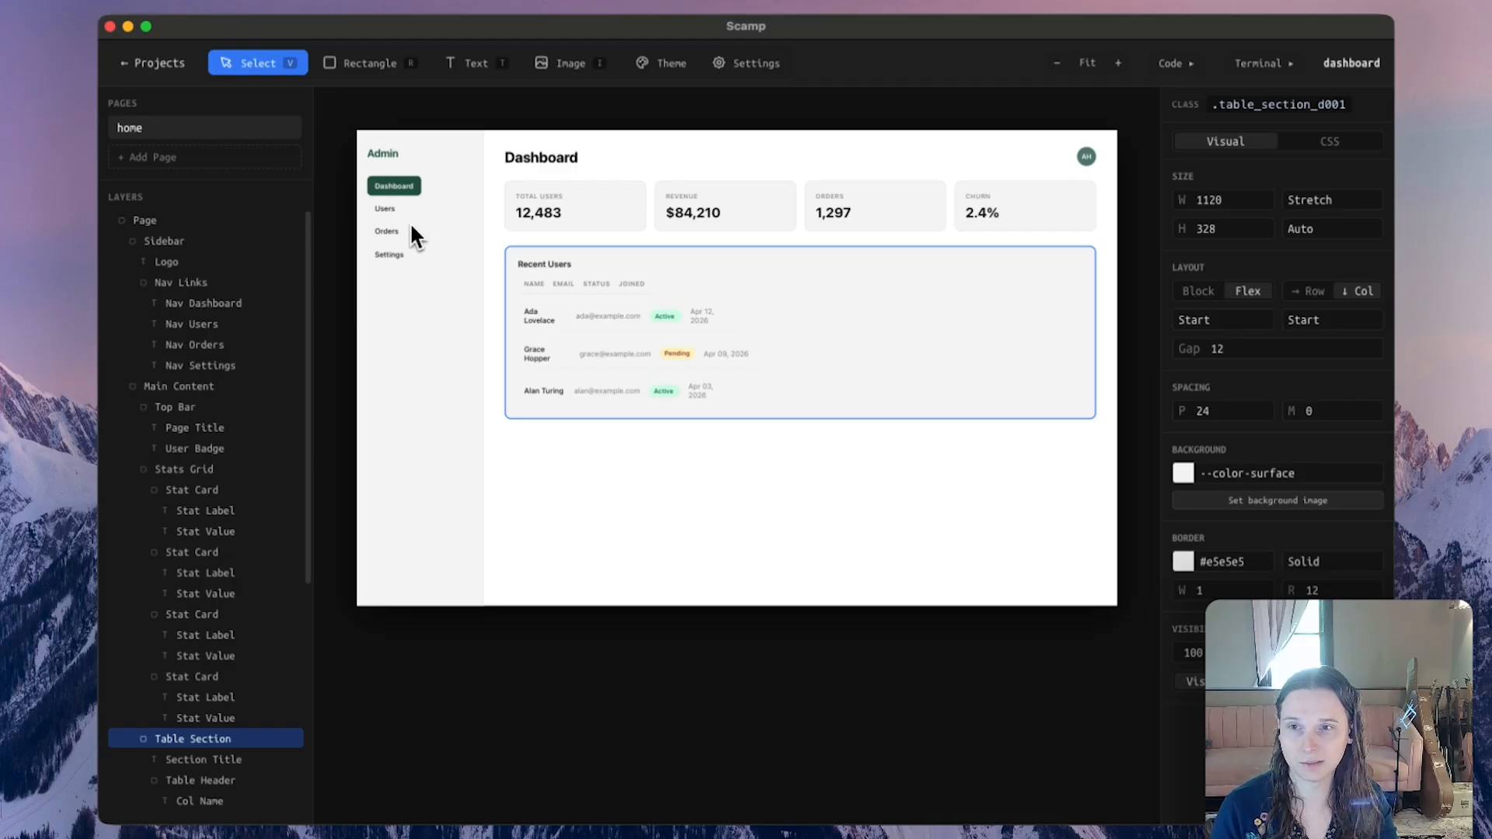
- Look at the Main Content container's visual properties, and bring up the CSS code of the Recent Users table section
left_click(700, 512)
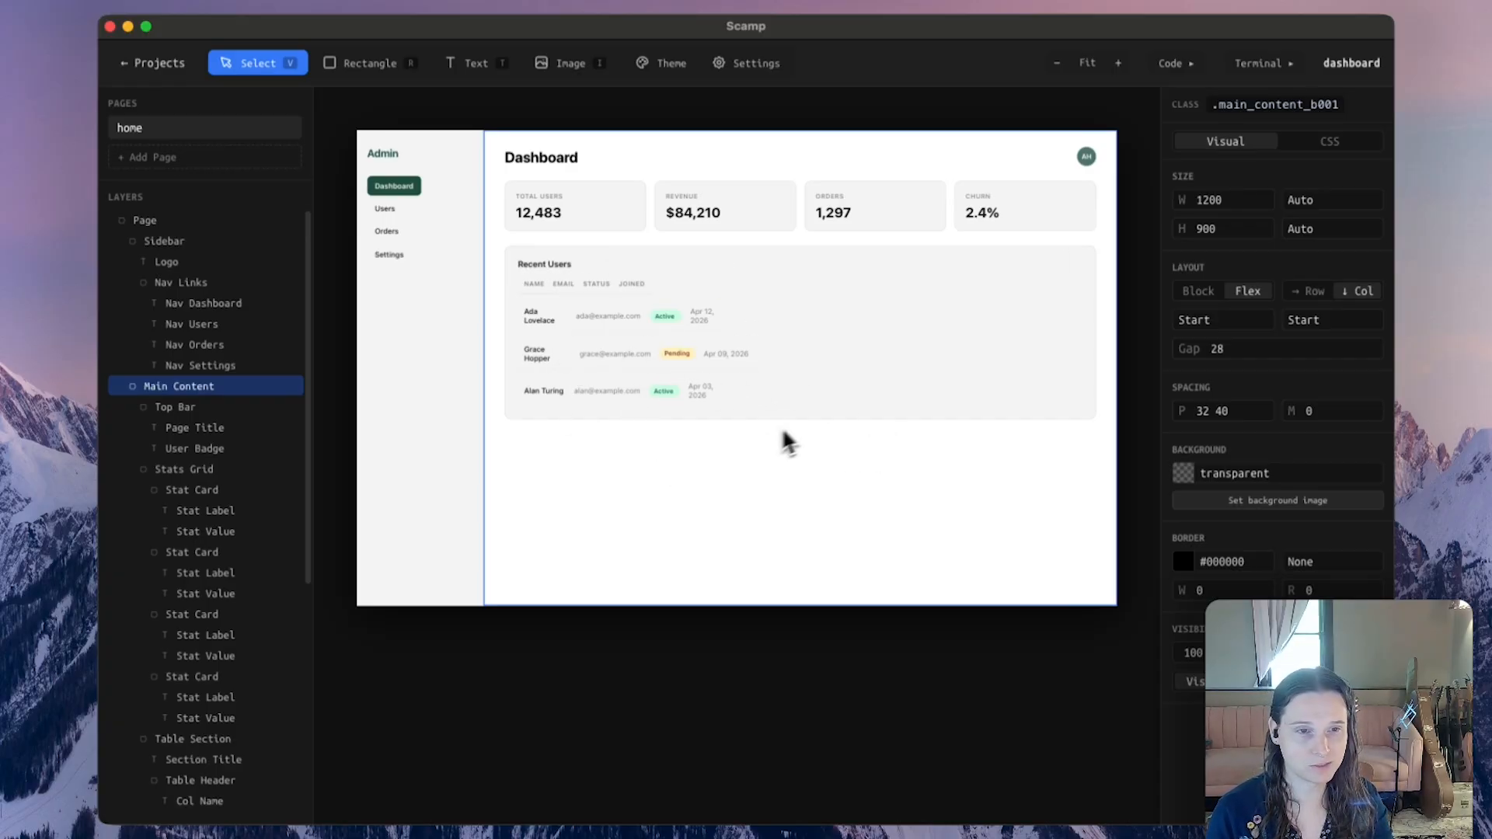
left_click(915, 361)
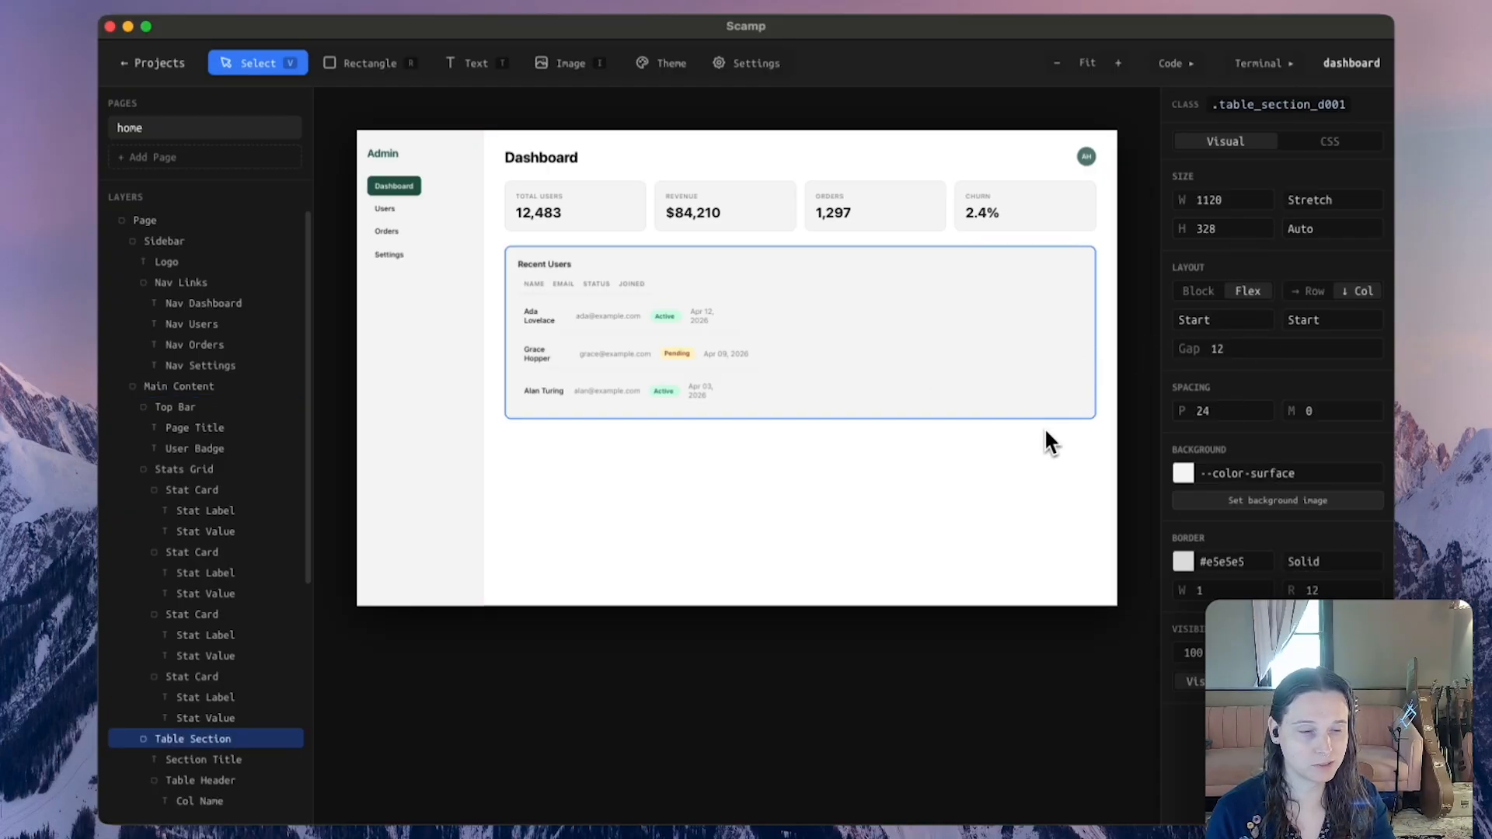
left_click(1324, 148)
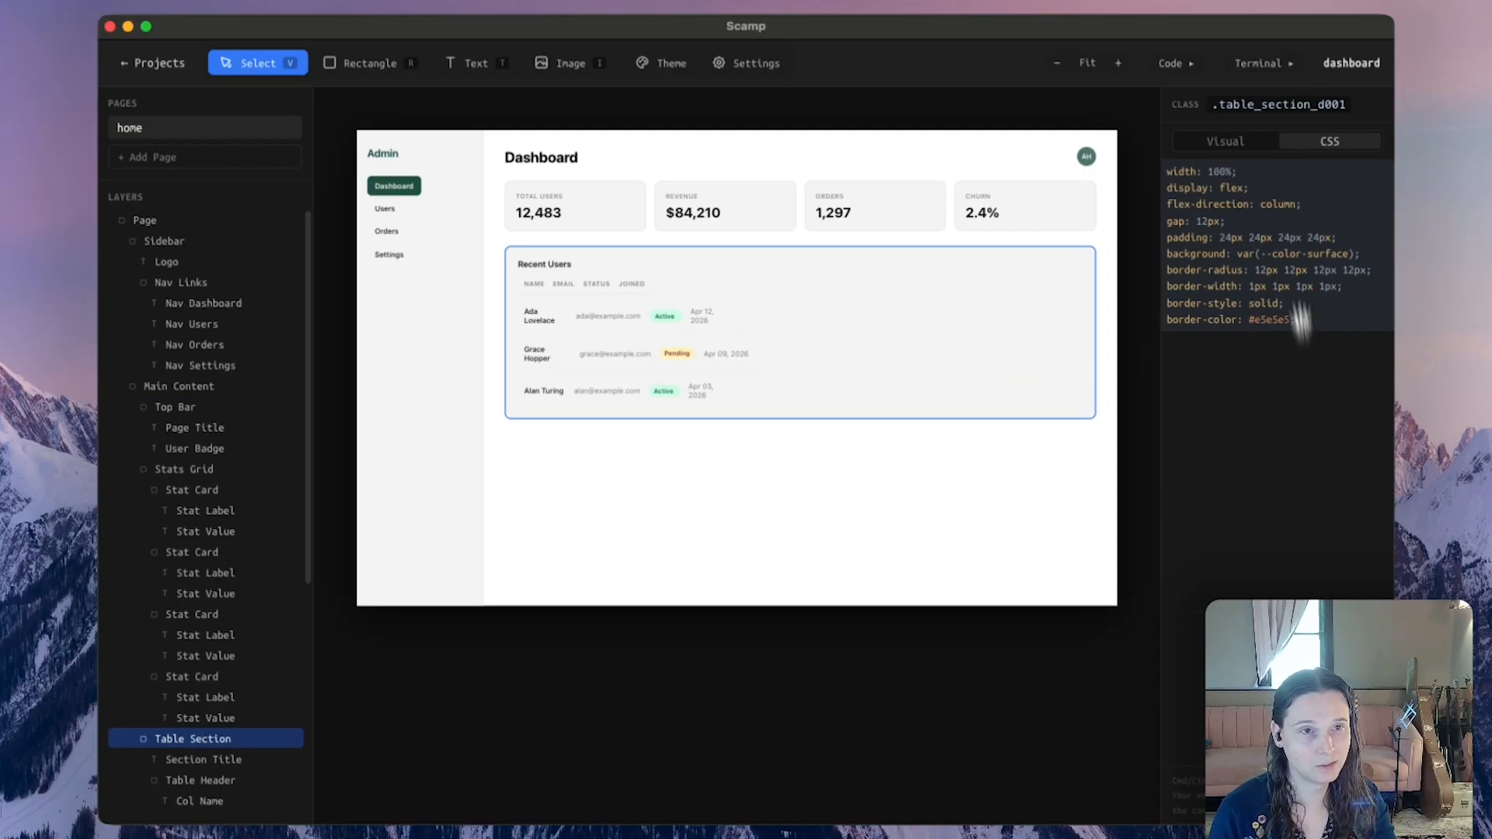